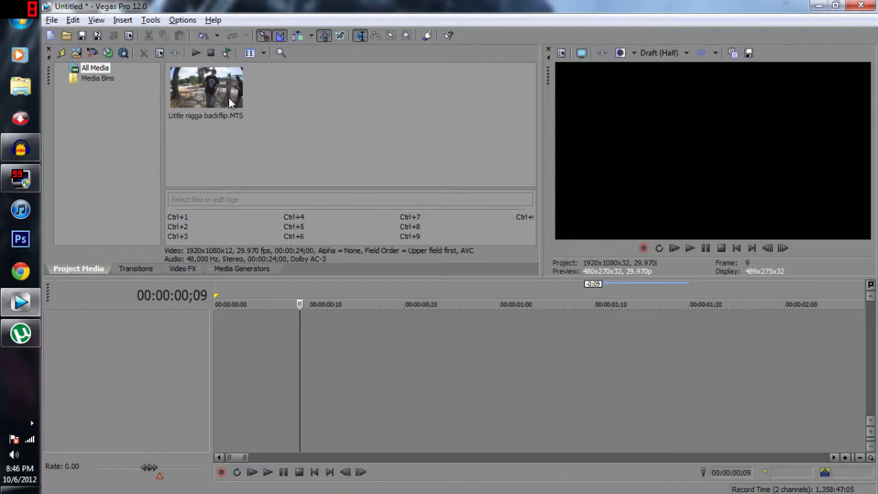
# Step: Add the backflip clip with matched project settings, drop its audio, and insert an empty video track
pyautogui.moveTo(230, 100); pyautogui.dragTo(248, 317)
pyautogui.moveTo(218, 343); pyautogui.dragTo(212, 339)
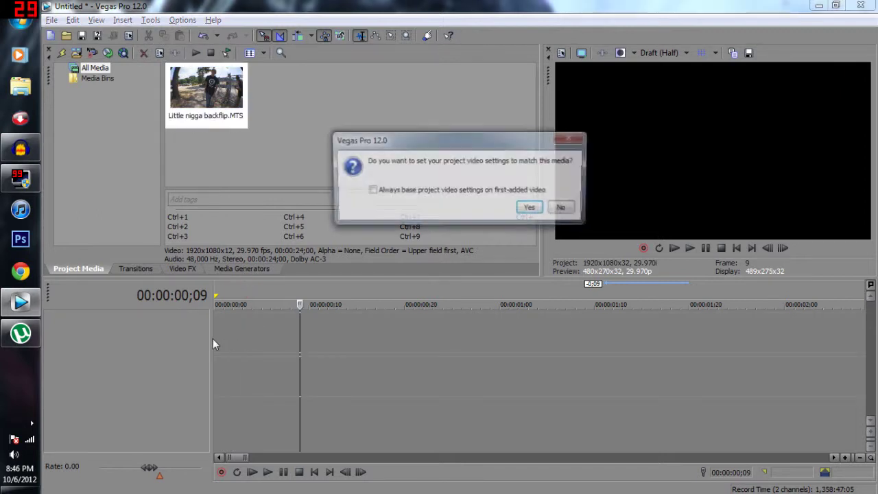
pyautogui.click(567, 207)
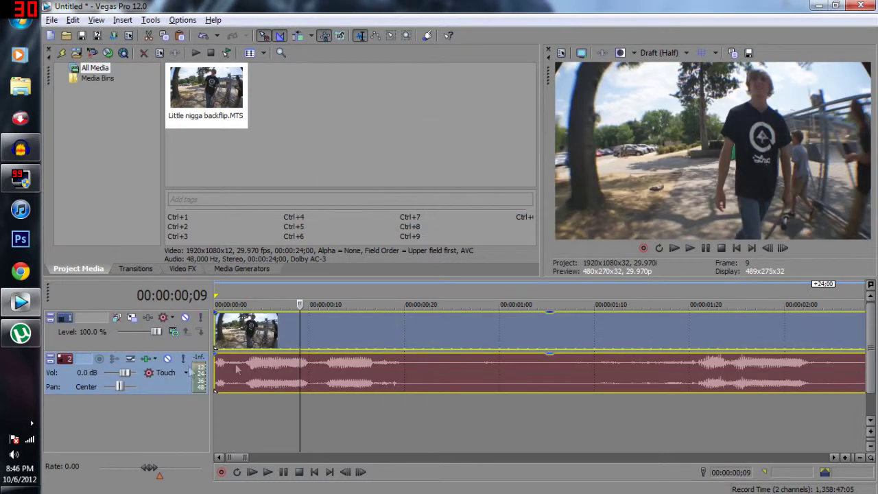
pyautogui.press('Delete')
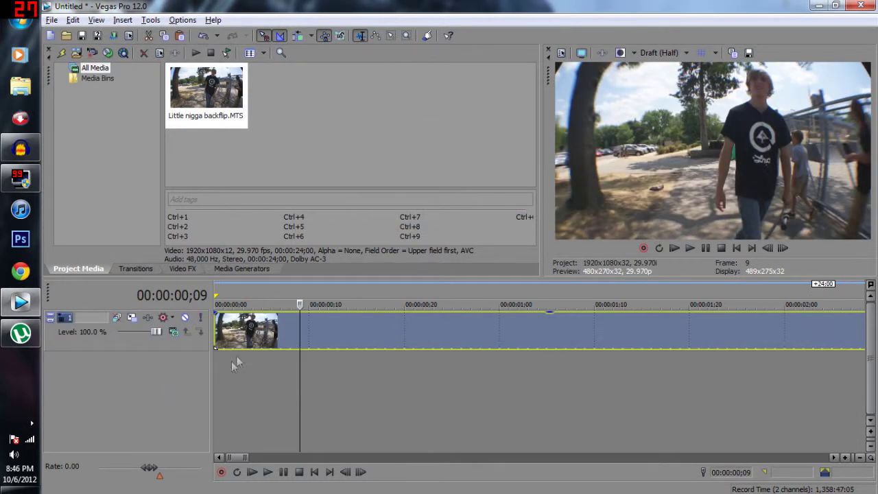
pyautogui.rightClick(242, 367)
pyautogui.click(288, 400)
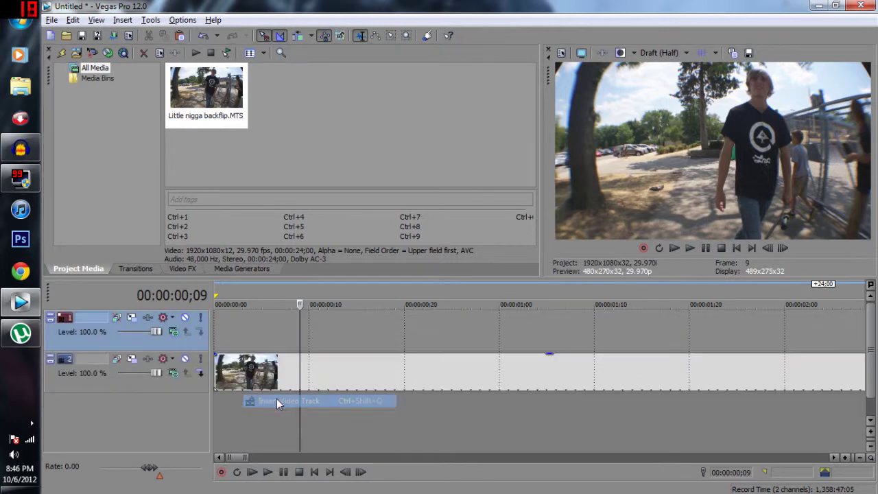
# Step: Scrub and preview the backflip clip, stopping around 1;23
pyautogui.click(271, 329)
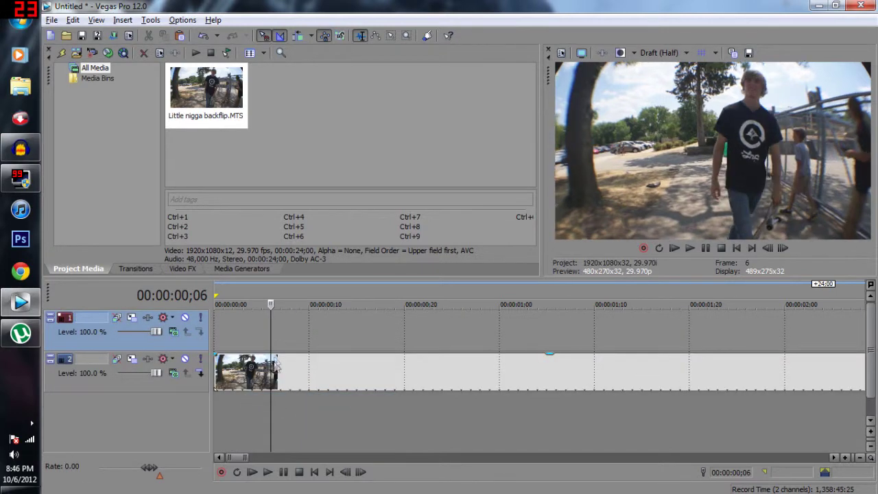
pyautogui.click(300, 369)
pyautogui.click(374, 371)
pyautogui.click(432, 370)
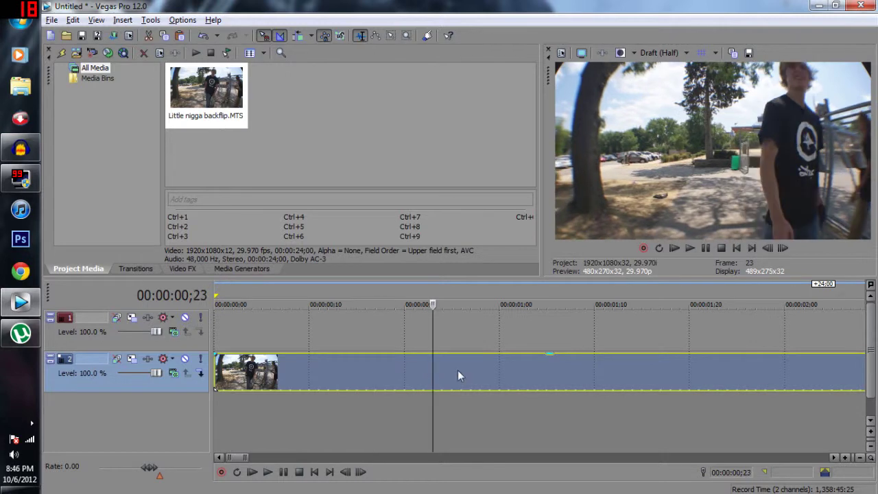
pyautogui.click(460, 369)
pyautogui.press('space')
pyautogui.click(720, 363)
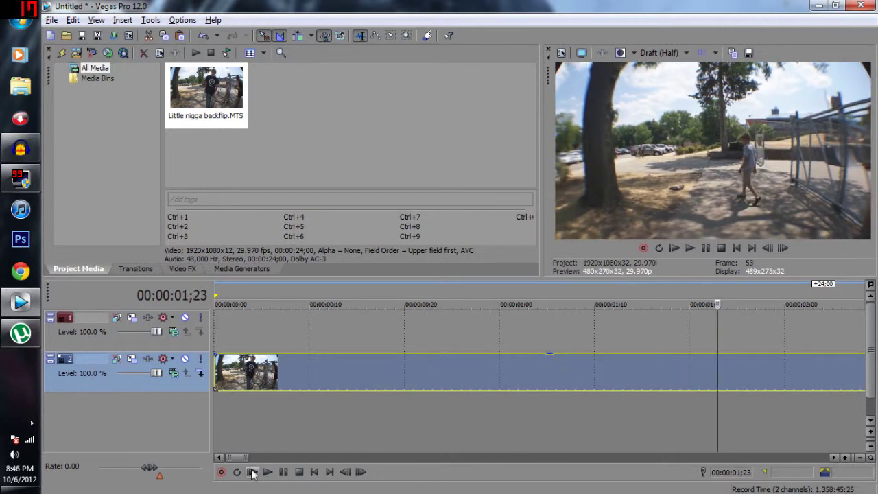
# Step: Zoom out to review the whole clip, then cut it at 3;06 and delete the remainder
pyautogui.press('Down')
pyautogui.press('Down')
pyautogui.press('Down')
pyautogui.press('Down')
pyautogui.press('Down')
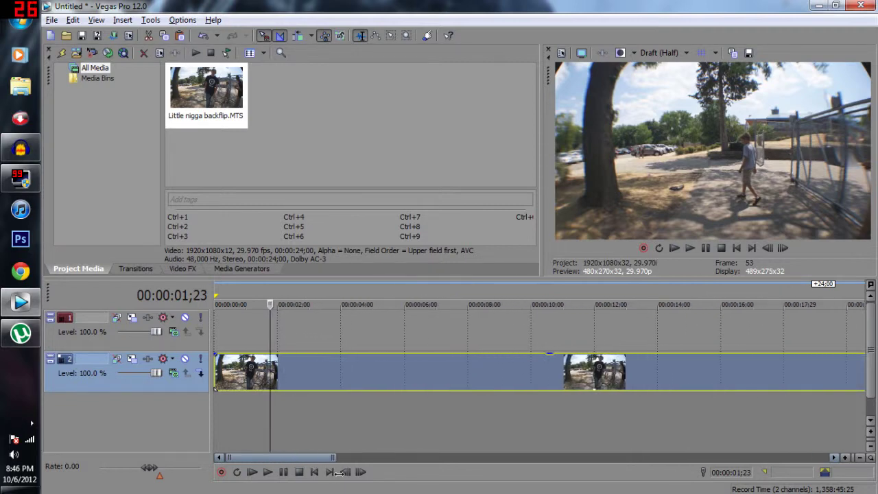
pyautogui.press('Down')
pyautogui.press('Down')
pyautogui.press('space')
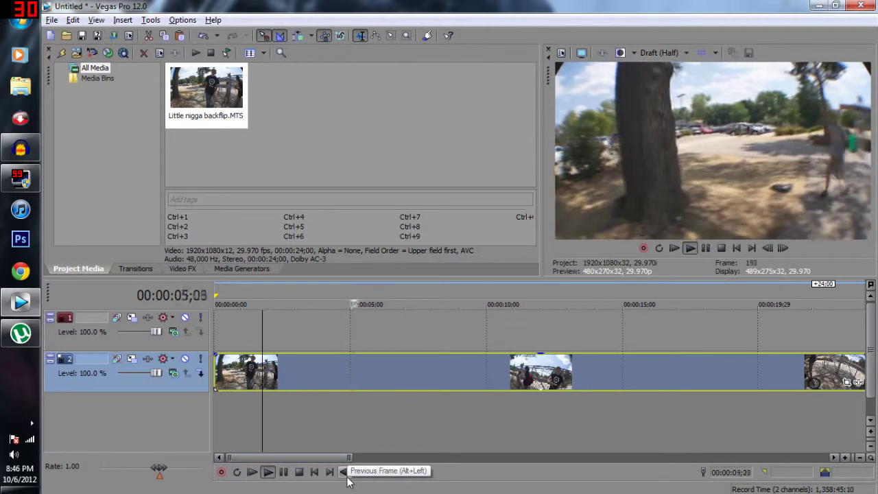
pyautogui.click(302, 371)
pyautogui.press('s')
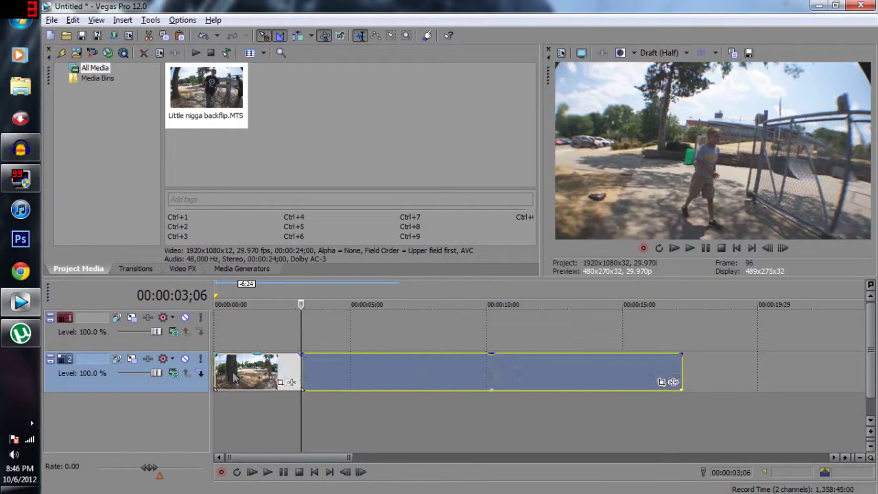
pyautogui.press('Delete')
# Step: Replay the trimmed clip and step frame by frame to 01;15
pyautogui.click(252, 472)
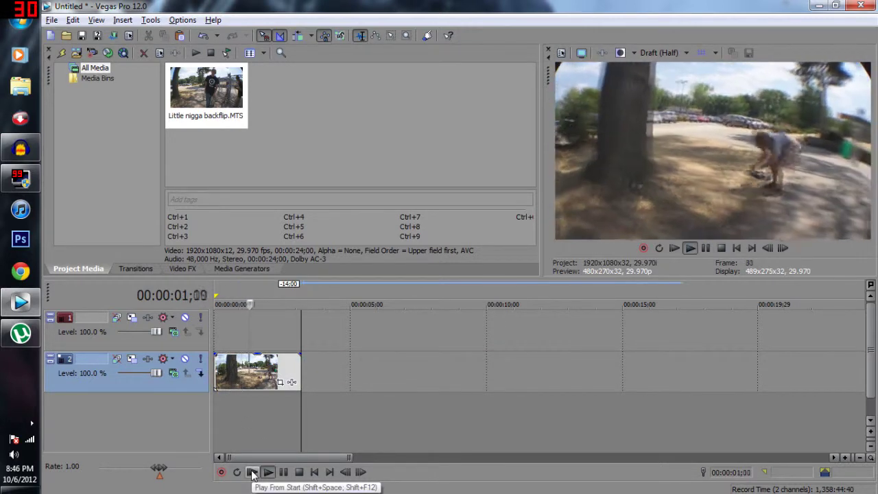
pyautogui.press('Return')
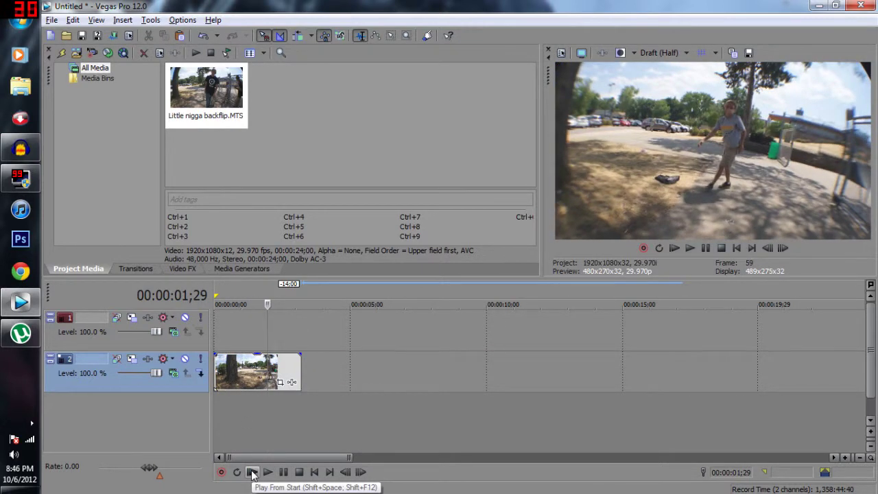
pyautogui.press('Left')
pyautogui.press('Left')
pyautogui.press('Left')
pyautogui.press('Left')
pyautogui.press('Left')
pyautogui.press('Left')
pyautogui.press('Left')
pyautogui.press('Left')
pyautogui.press('Left')
pyautogui.press('Left')
pyautogui.press('Left')
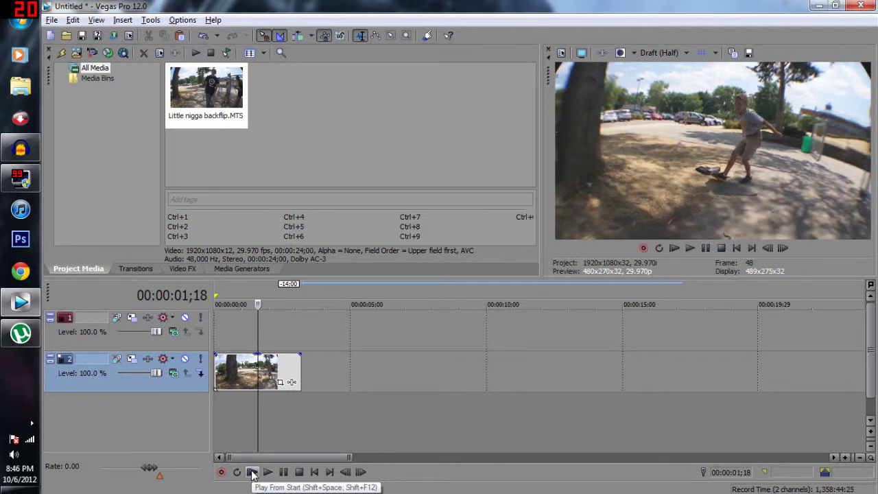
pyautogui.press('Left')
pyautogui.press('Left')
pyautogui.press('Right')
pyautogui.press('Right')
pyautogui.press('Left')
pyautogui.press('Left')
pyautogui.press('Left')
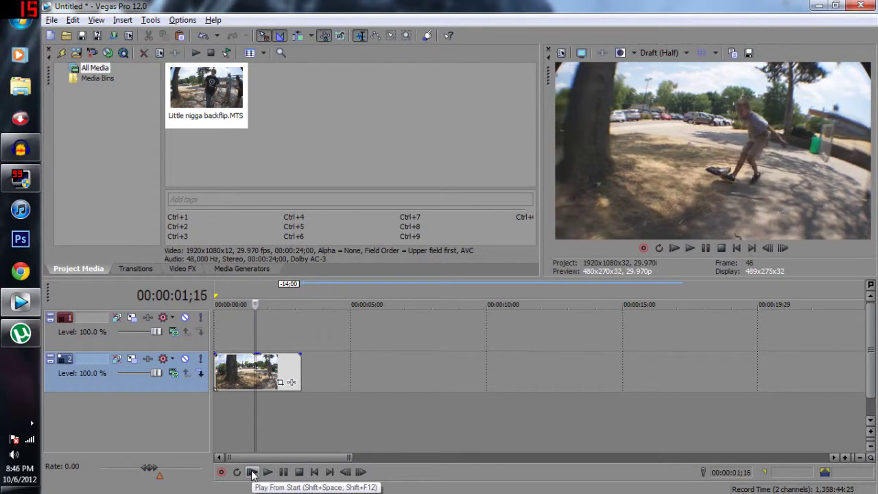
pyautogui.press('Left')
pyautogui.press('Left')
pyautogui.press('Left')
pyautogui.press('Right')
pyautogui.press('Right')
pyautogui.press('Right')
pyautogui.press('Left')
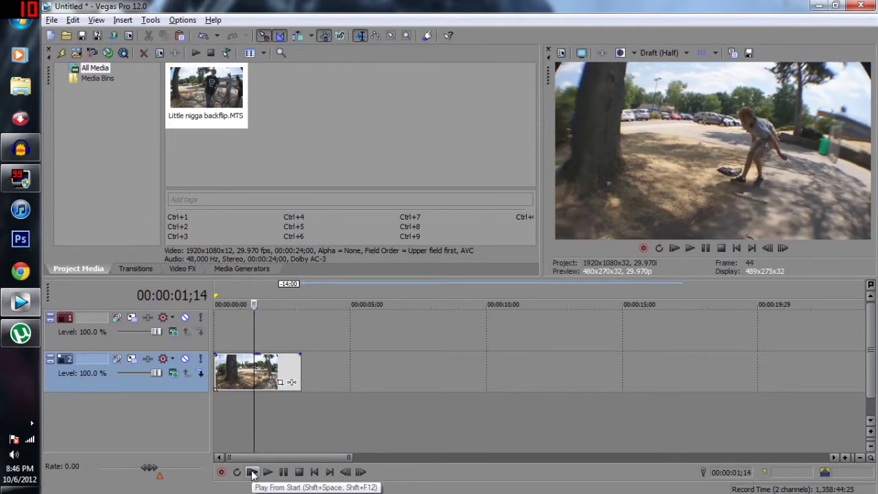
pyautogui.press('Right')
# Step: Split the clip at 01;15 and delete the later part
pyautogui.press('s')
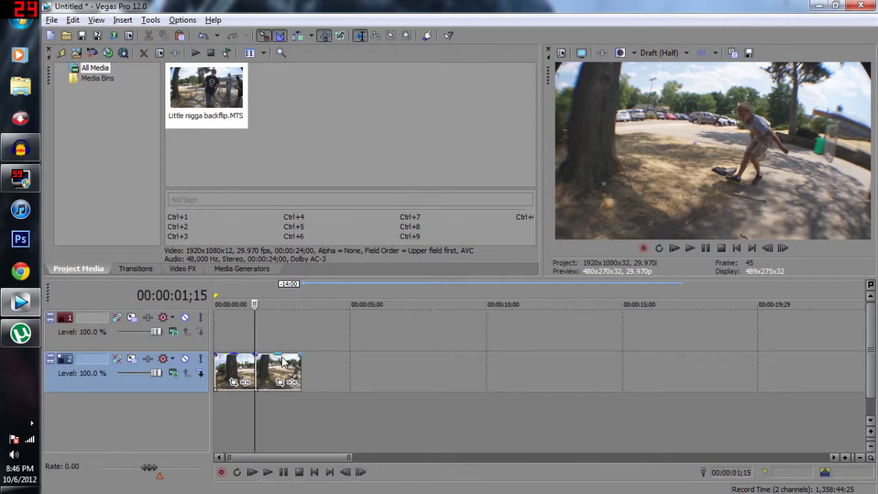
pyautogui.click(281, 357)
pyautogui.press('Delete')
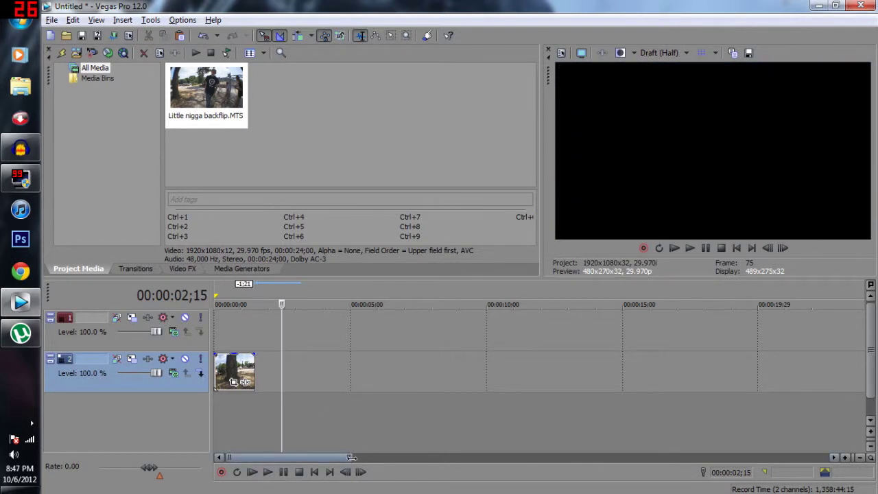
pyautogui.moveTo(350, 458); pyautogui.dragTo(241, 482)
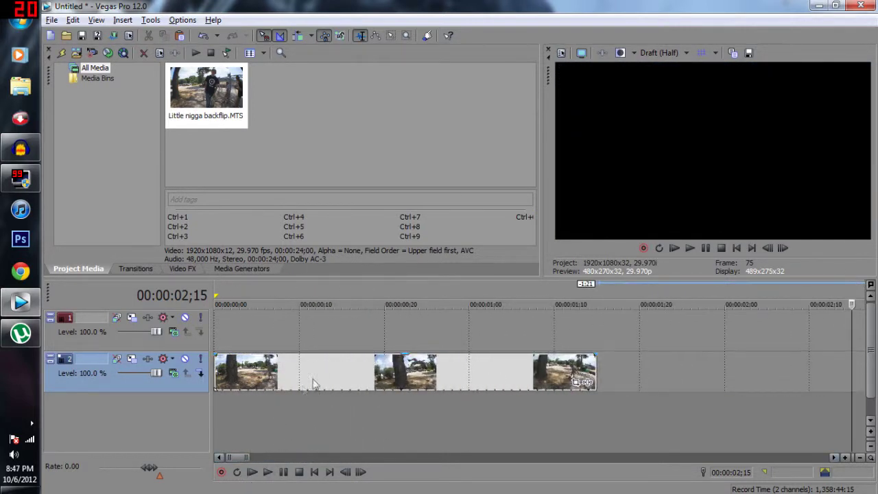
# Step: Paste a copy of the clip onto the empty top track, starting at zero above the original
pyautogui.click(318, 375)
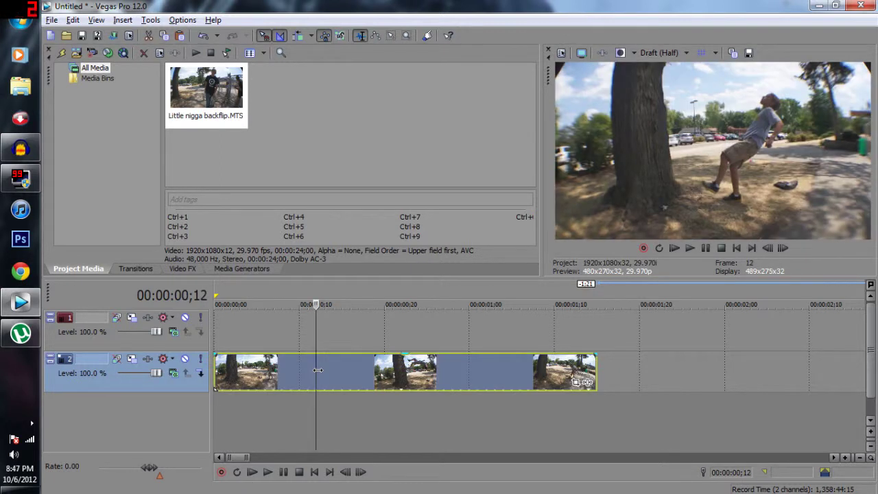
pyautogui.click(282, 332)
pyautogui.hotkey('ctrl', 'v')
pyautogui.moveTo(293, 330); pyautogui.dragTo(235, 345)
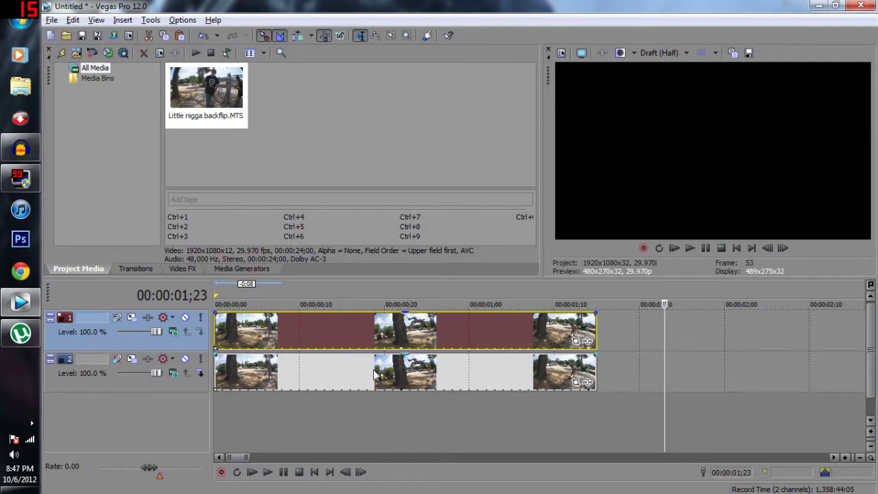
# Step: Scrub between frames 00;25 and 01;06 and settle the playhead at about 01;08
pyautogui.click(402, 369)
pyautogui.press('Right')
pyautogui.click(452, 372)
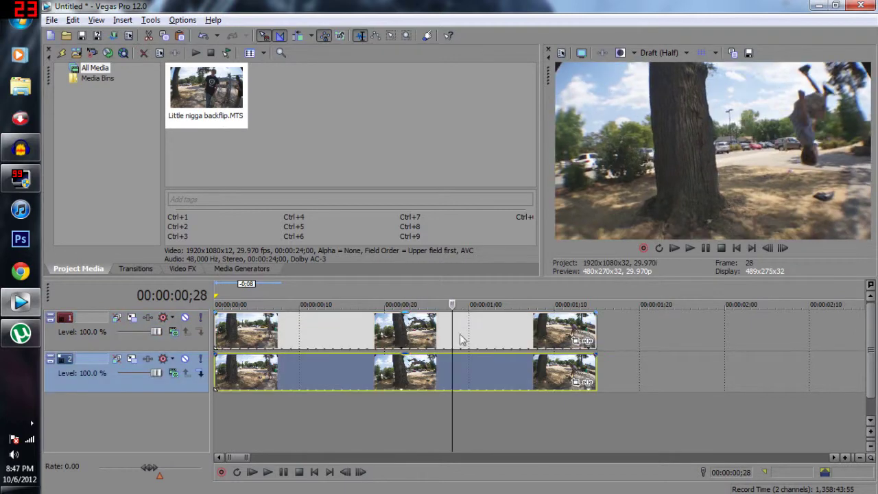
pyautogui.click(471, 321)
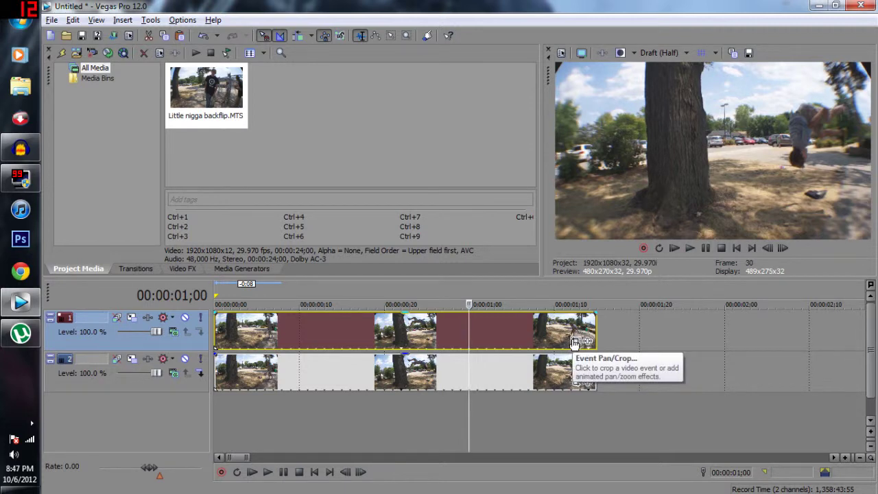
pyautogui.click(492, 374)
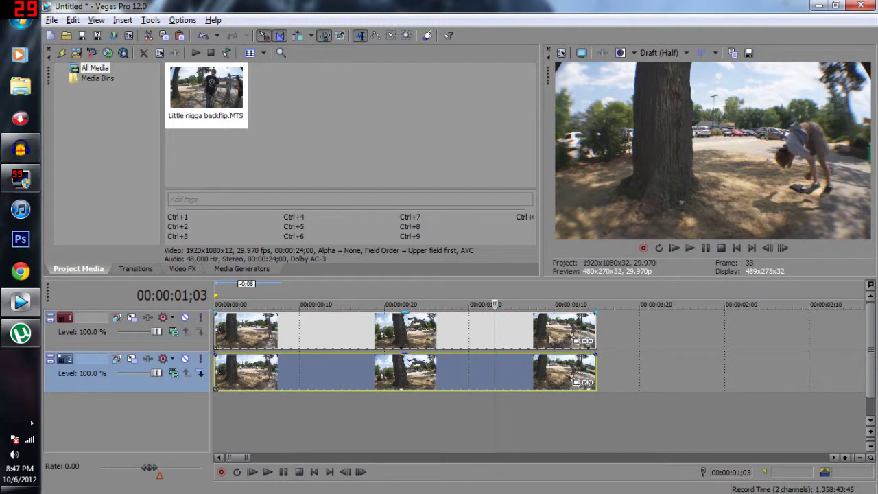
pyautogui.click(518, 336)
pyautogui.click(426, 384)
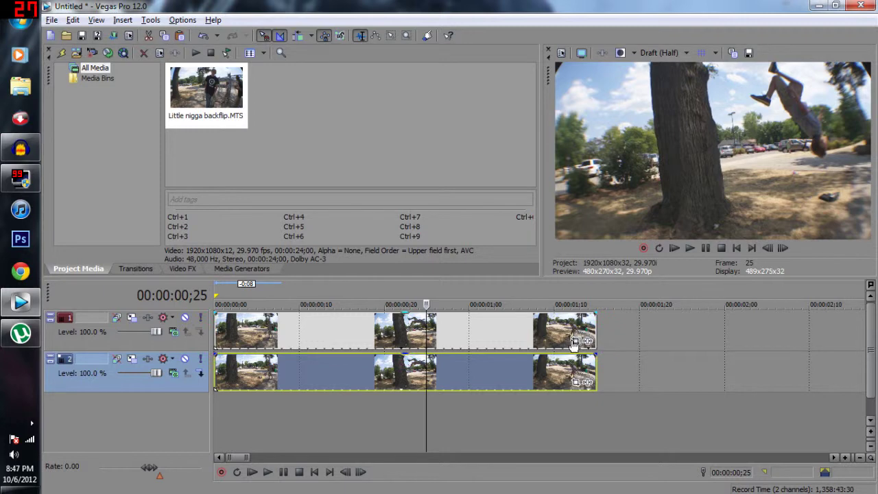
pyautogui.click(494, 336)
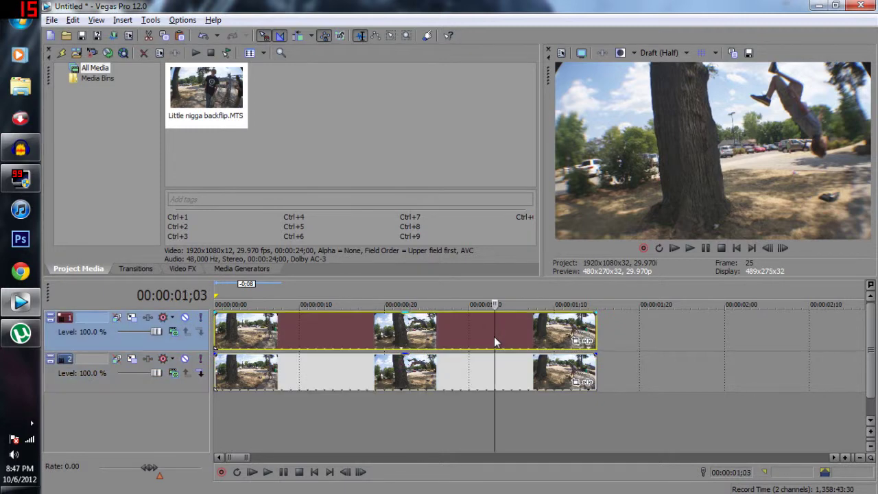
pyautogui.click(537, 339)
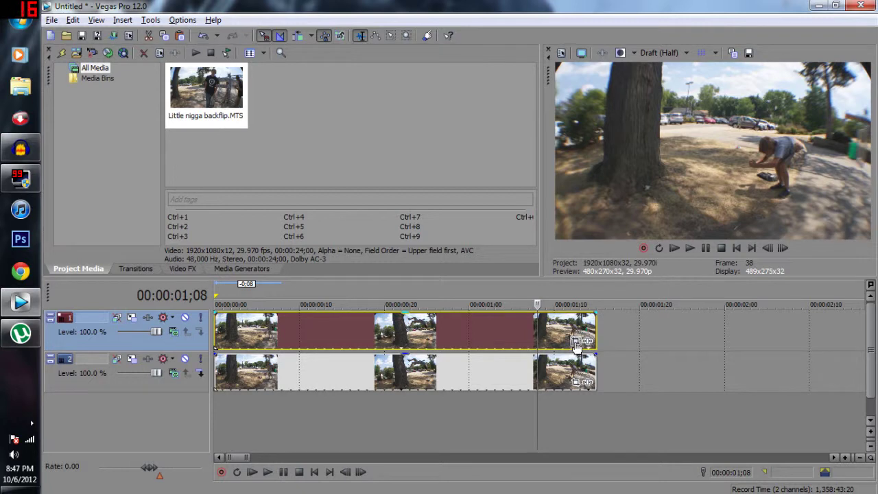
# Step: Open Event Pan/Crop for the top clip, select the Mask row, and go to frame 4
pyautogui.click(575, 342)
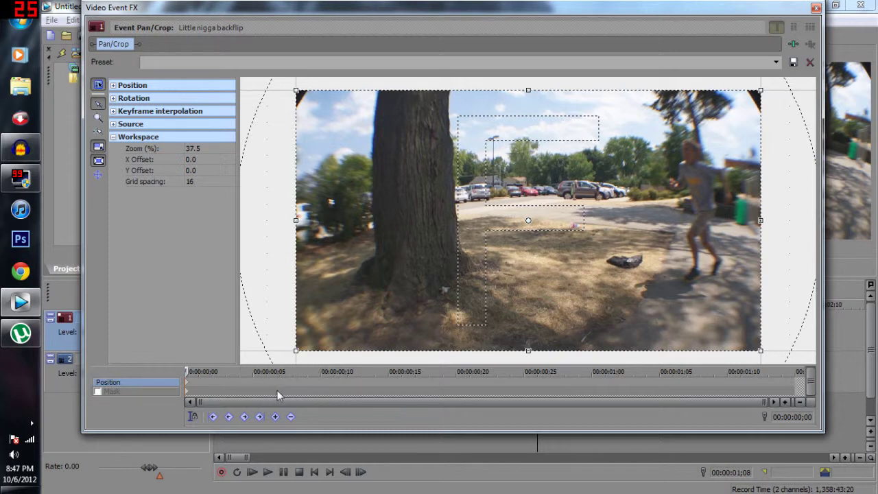
pyautogui.click(243, 391)
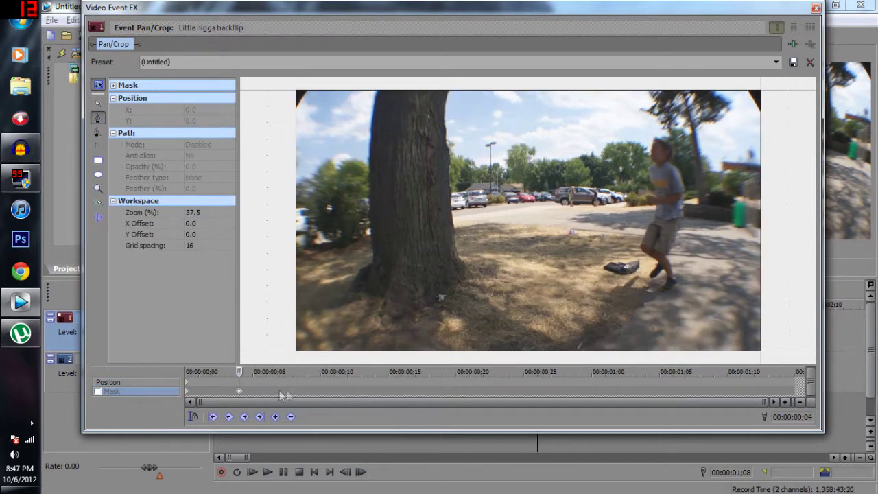
pyautogui.click(225, 392)
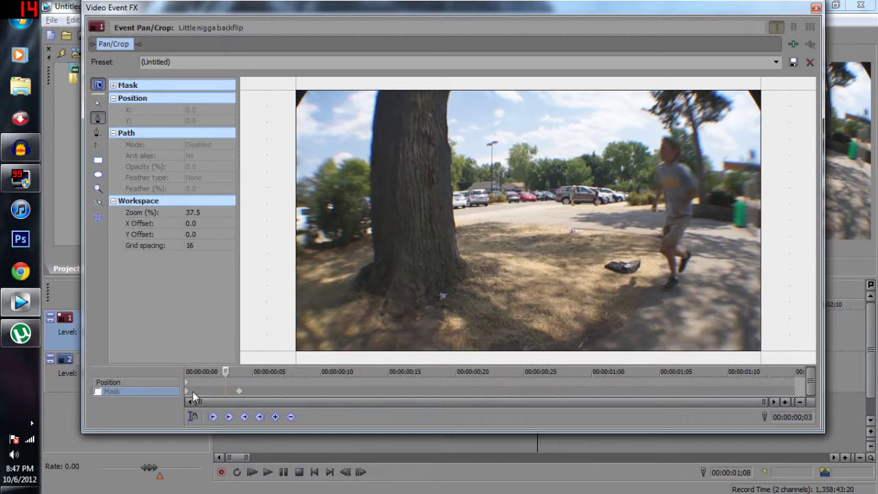
pyautogui.click(209, 391)
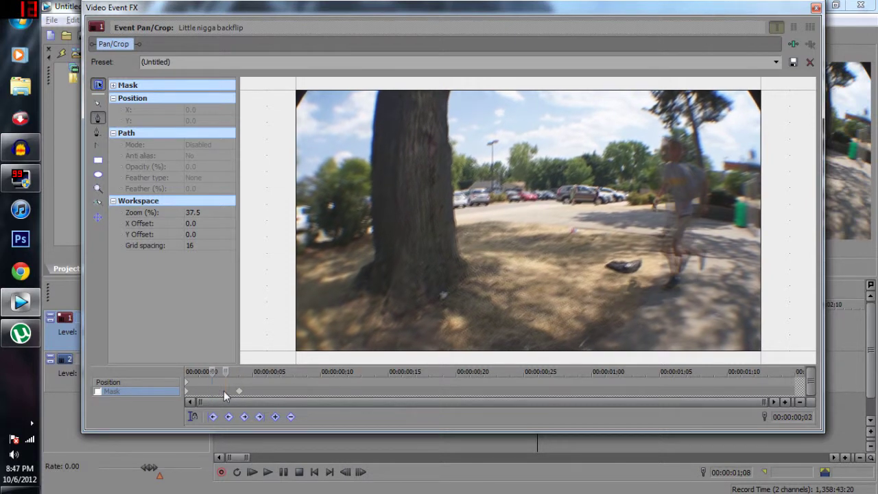
pyautogui.click(205, 390)
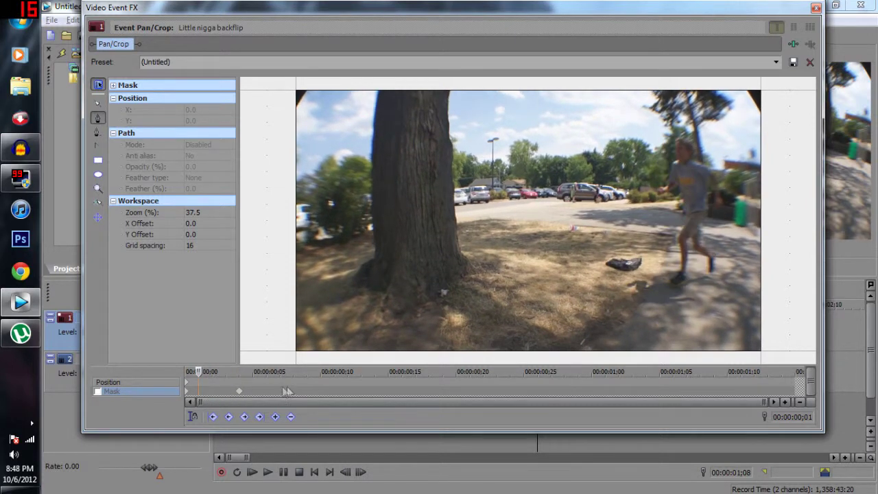
# Step: Add a mask keyframe at frame 25 and check the frame 4 and 25 keyframes
pyautogui.click(521, 393)
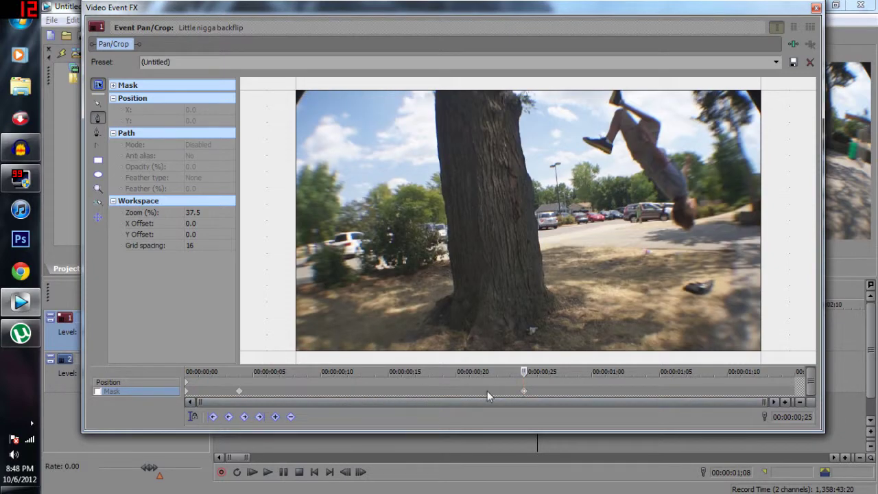
pyautogui.click(239, 395)
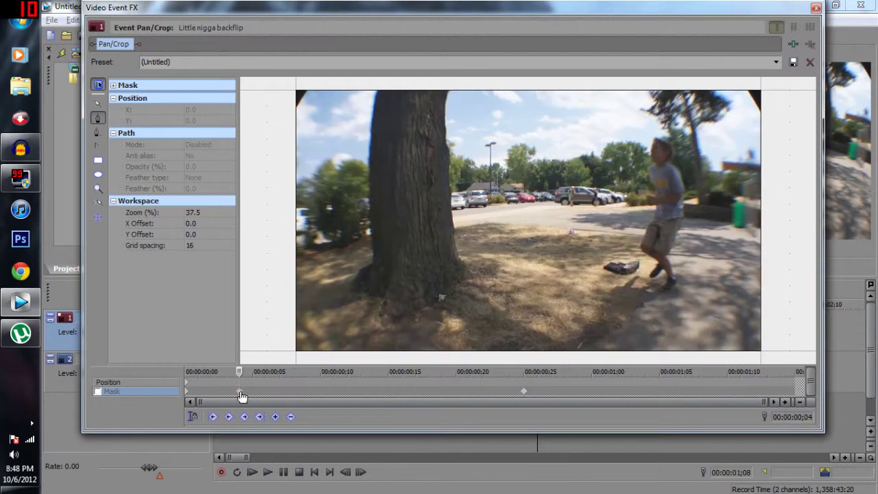
pyautogui.click(524, 392)
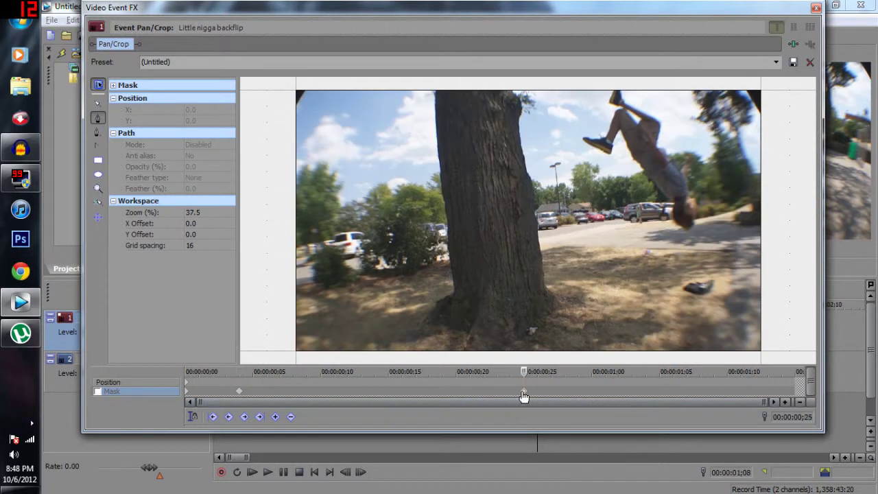
pyautogui.click(240, 391)
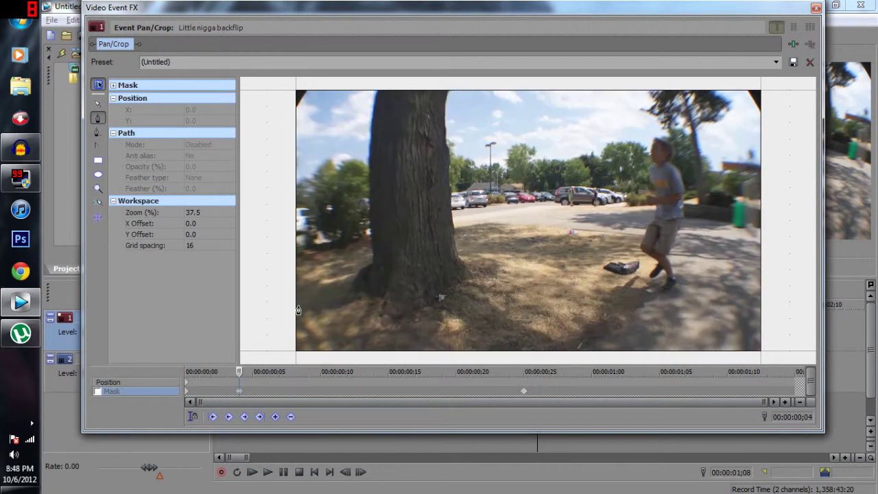
# Step: With the Anchor Creation Tool, place mask points down the trunk's left edge and around its base
pyautogui.click(100, 118)
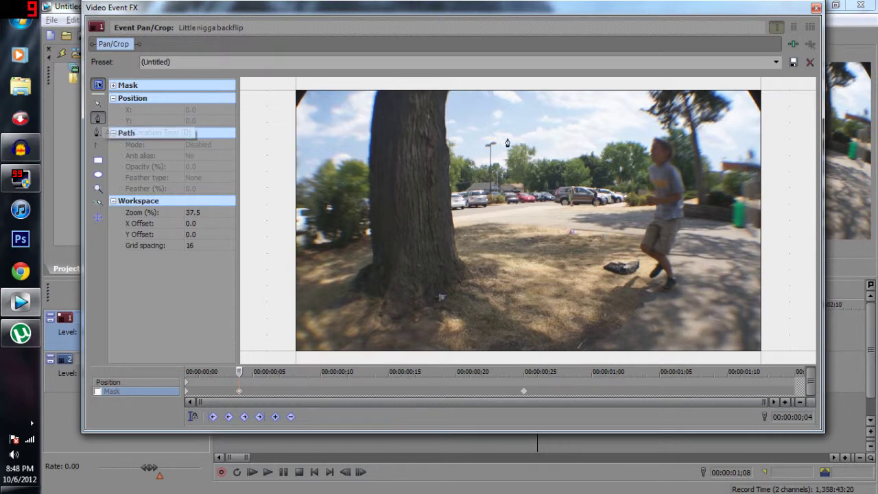
pyautogui.click(375, 94)
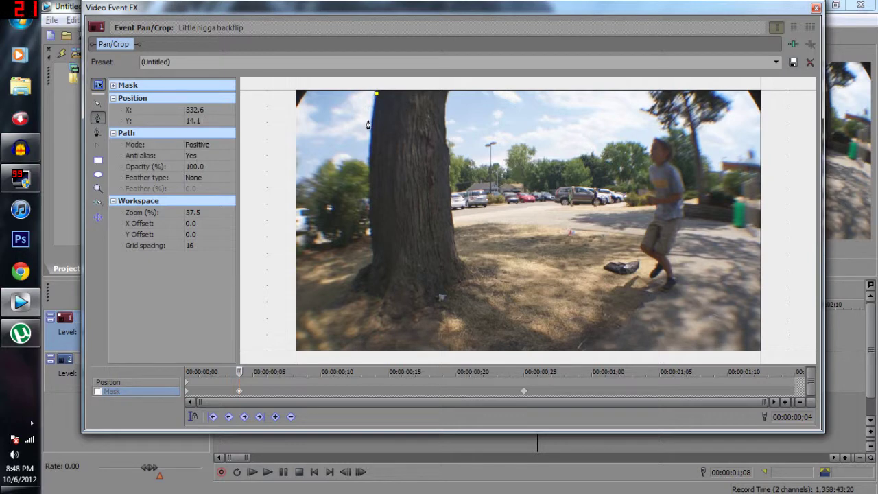
pyautogui.click(371, 152)
pyautogui.click(368, 181)
pyautogui.click(369, 208)
pyautogui.click(371, 240)
pyautogui.click(373, 261)
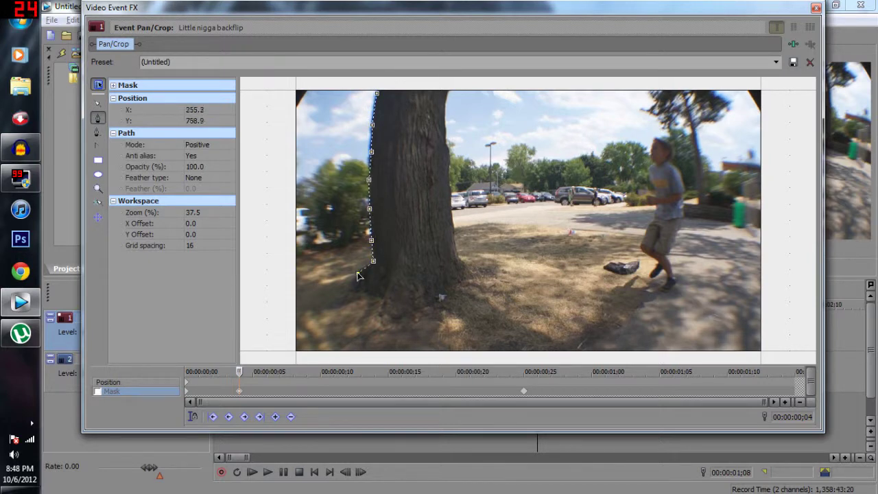
pyautogui.click(357, 273)
pyautogui.click(376, 293)
# Step: Trace the mask up the trunk's right edge to the frame top and close it at the first point
pyautogui.click(412, 299)
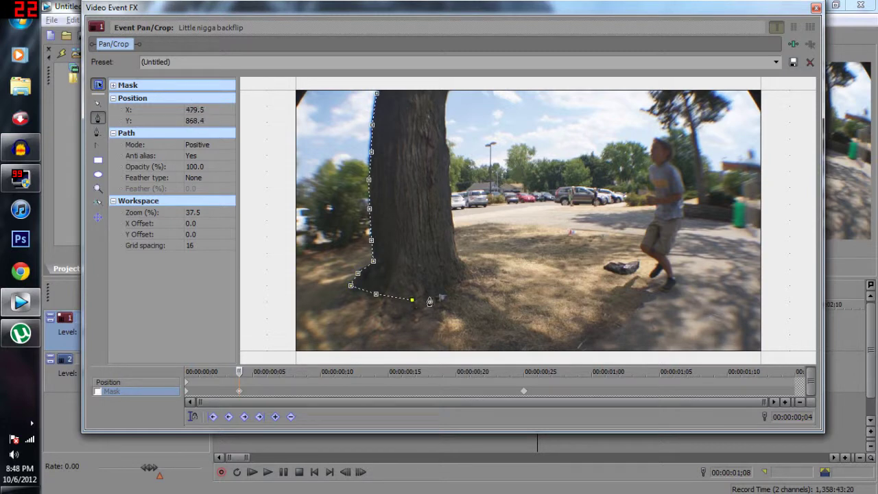
pyautogui.click(460, 279)
pyautogui.click(465, 265)
pyautogui.click(451, 217)
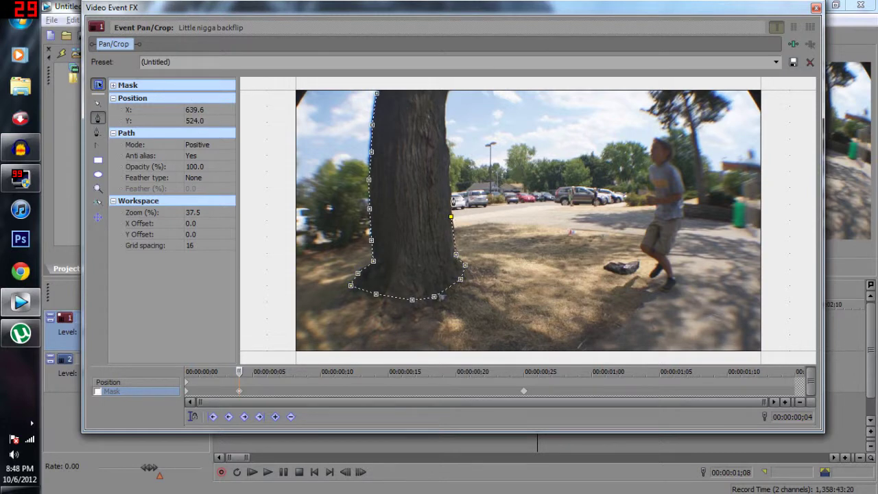
pyautogui.click(452, 186)
pyautogui.click(451, 161)
pyautogui.click(446, 130)
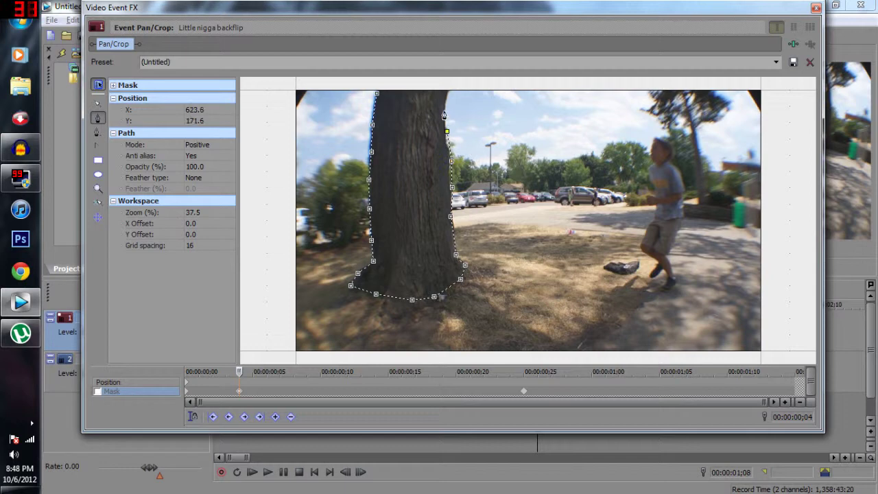
pyautogui.click(444, 110)
pyautogui.click(447, 92)
pyautogui.click(377, 93)
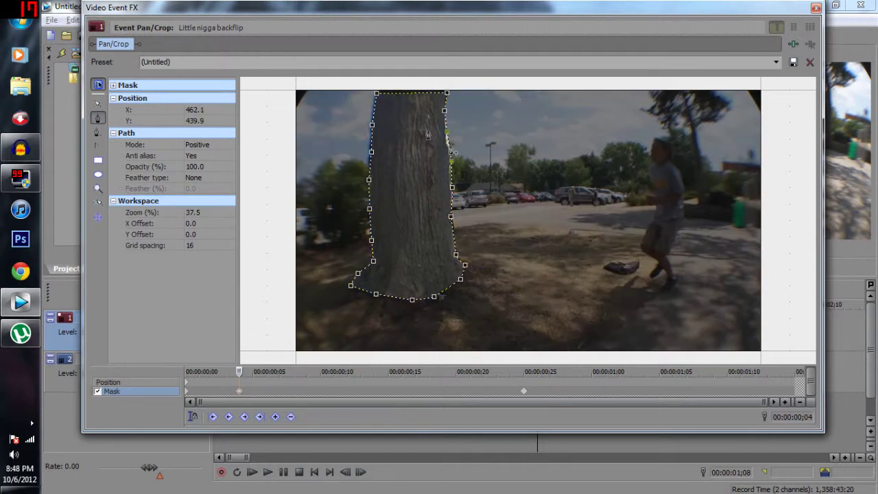
pyautogui.click(156, 144)
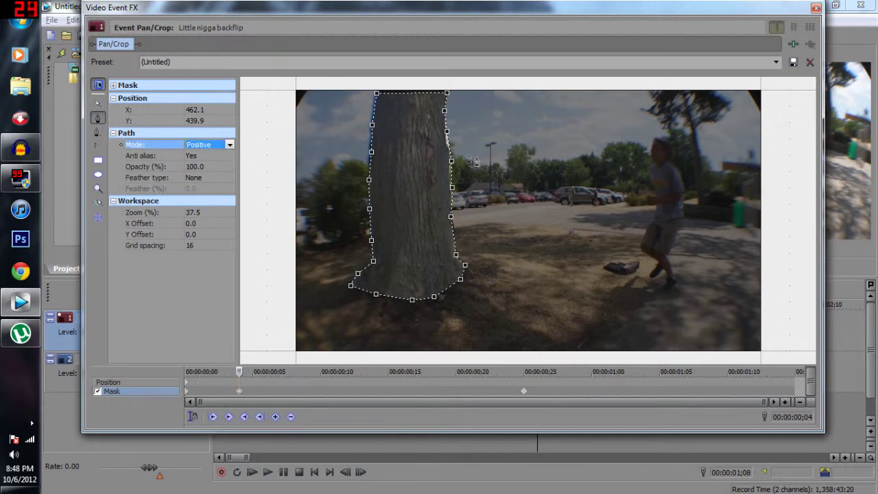
pyautogui.moveTo(622, 10); pyautogui.dragTo(532, 423)
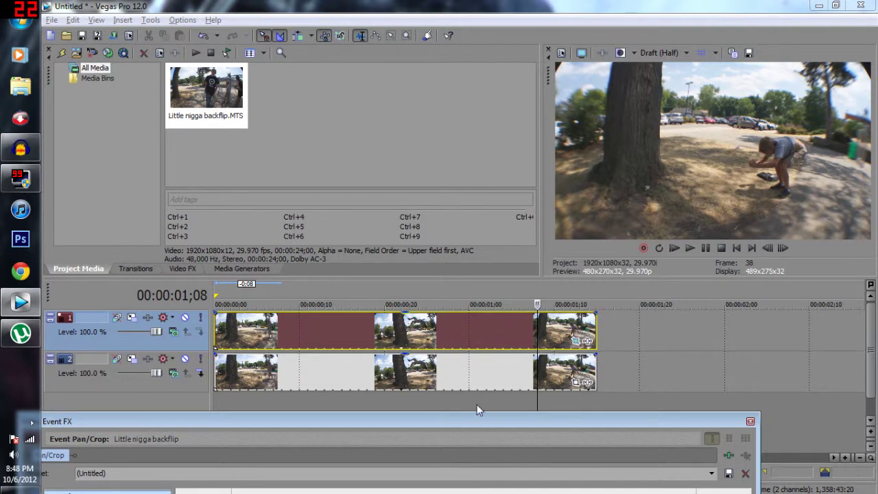
pyautogui.moveTo(485, 424); pyautogui.dragTo(546, 2)
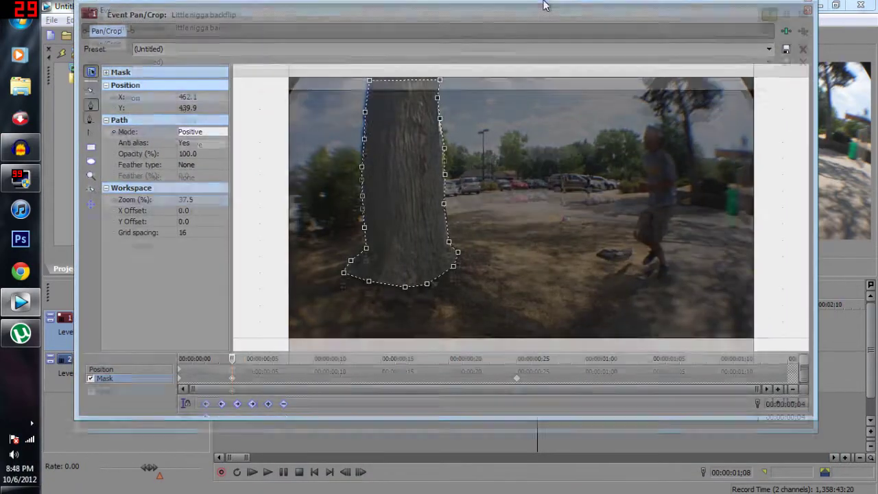
pyautogui.moveTo(549, 5); pyautogui.dragTo(541, 16)
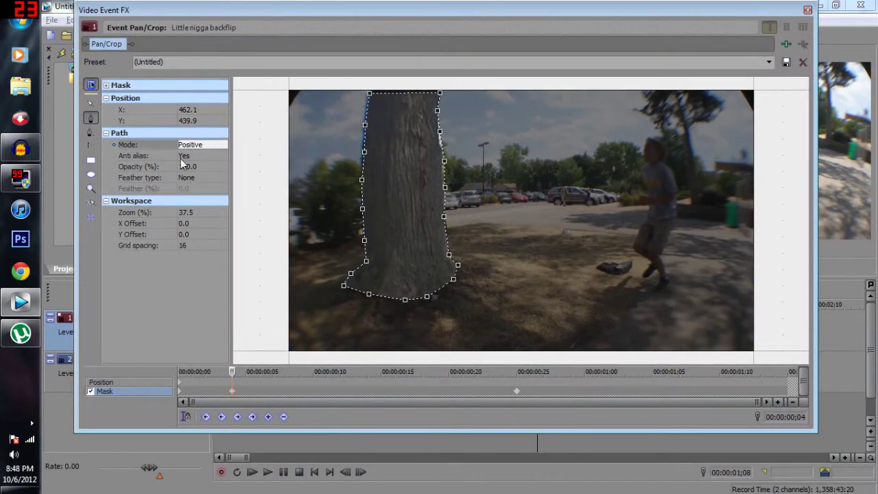
pyautogui.click(192, 157)
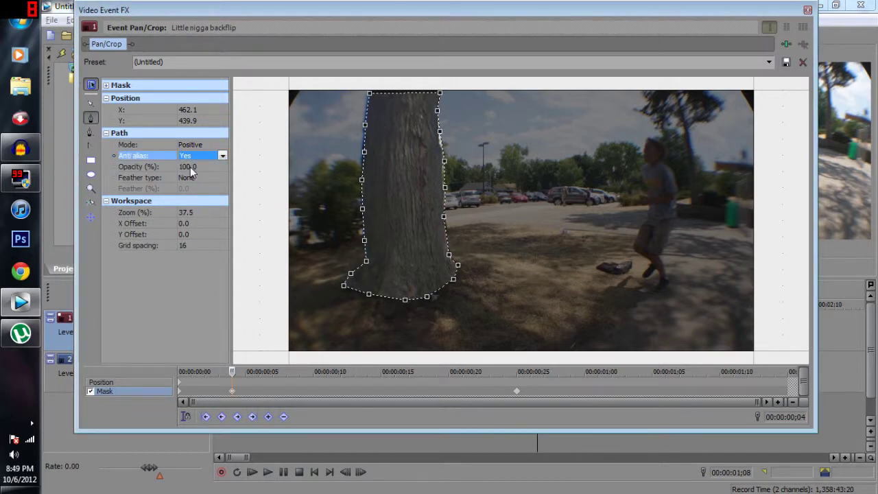
pyautogui.click(189, 167)
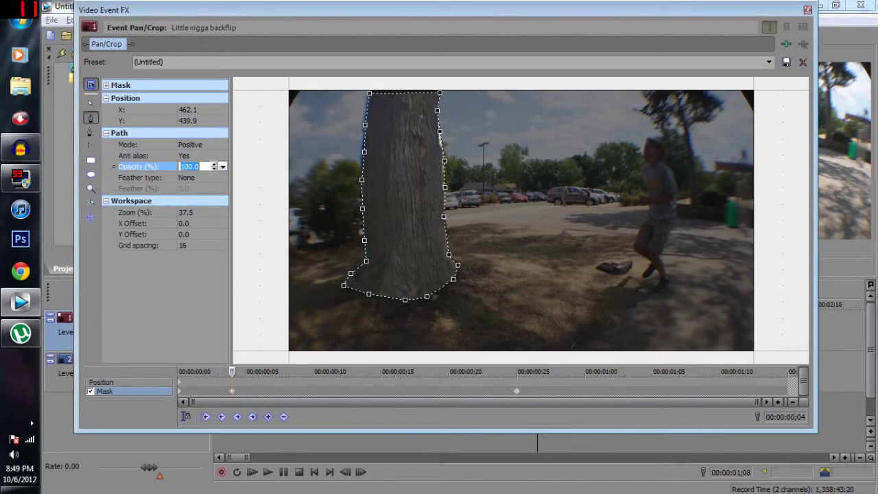
# Step: Try an outward feather of about 21% on the trunk mask
pyautogui.click(192, 180)
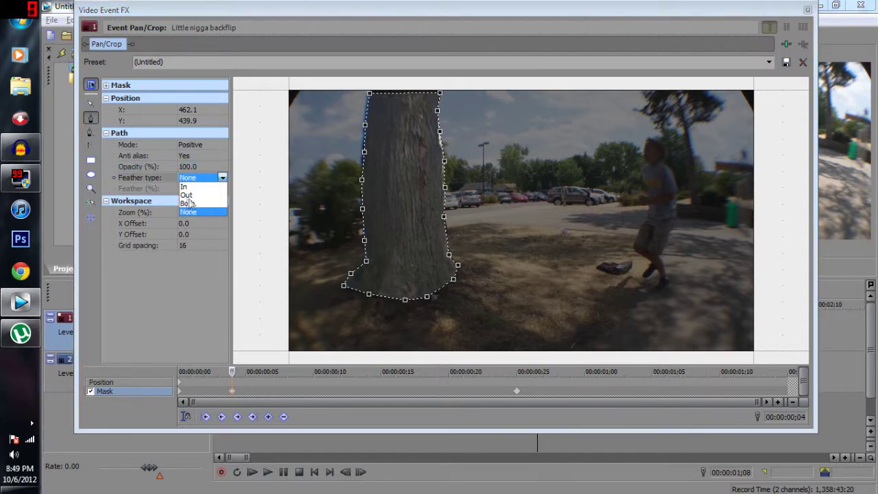
pyautogui.click(186, 194)
pyautogui.click(193, 190)
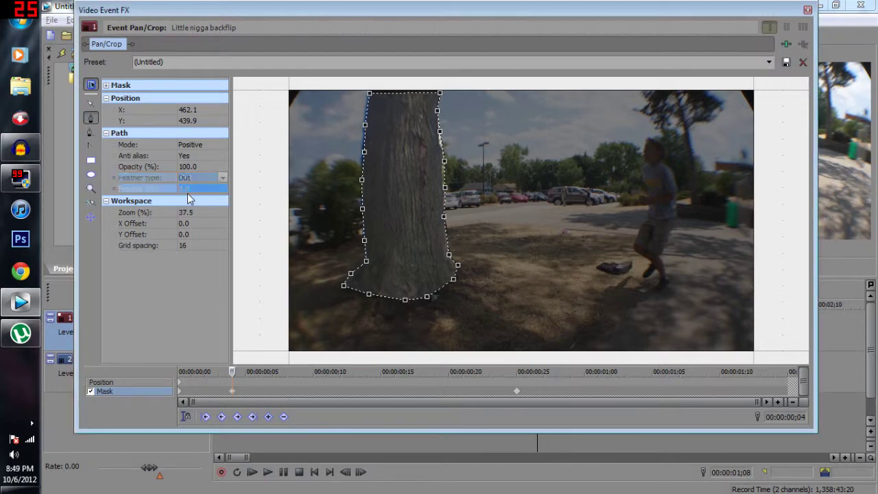
pyautogui.moveTo(214, 189)
pyautogui.mouseDown()
pyautogui.moveTo(226, 147)
pyautogui.moveTo(240, 212)
pyautogui.mouseUp()
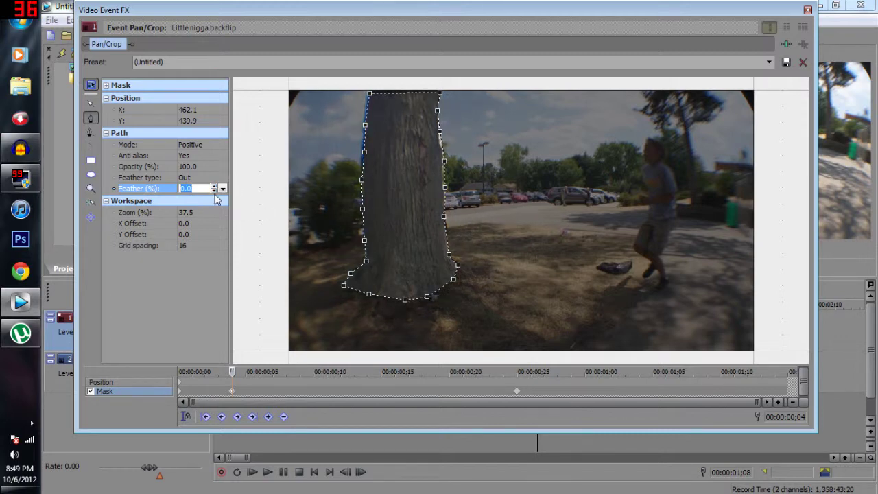
pyautogui.moveTo(214, 196); pyautogui.dragTo(216, 219)
# Step: Set the feather type to In with 0.1% feather and close the Video Event FX window
pyautogui.click(202, 178)
pyautogui.click(203, 192)
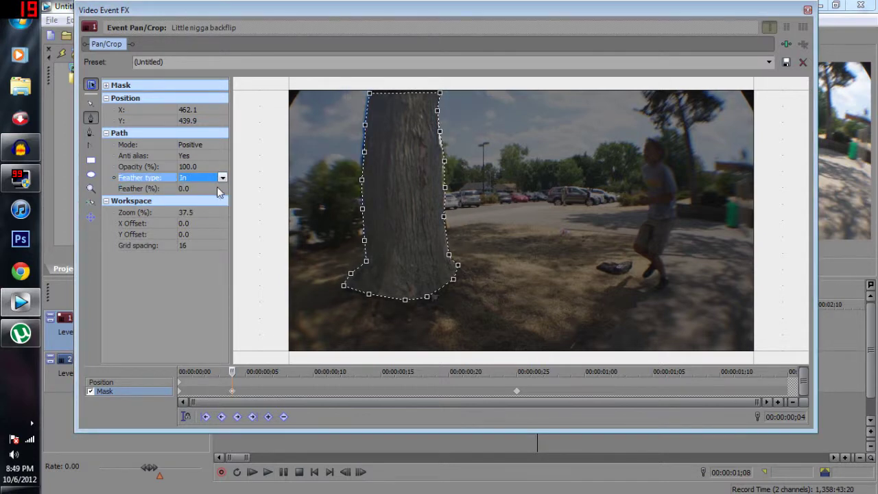
pyautogui.moveTo(214, 196)
pyautogui.mouseDown()
pyautogui.moveTo(218, 186)
pyautogui.moveTo(219, 221)
pyautogui.moveTo(216, 177)
pyautogui.moveTo(216, 192)
pyautogui.mouseUp()
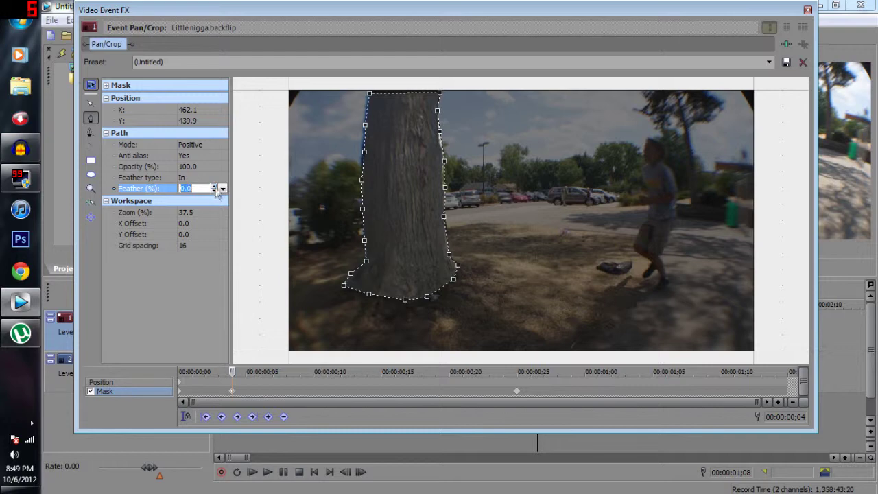
pyautogui.click(187, 179)
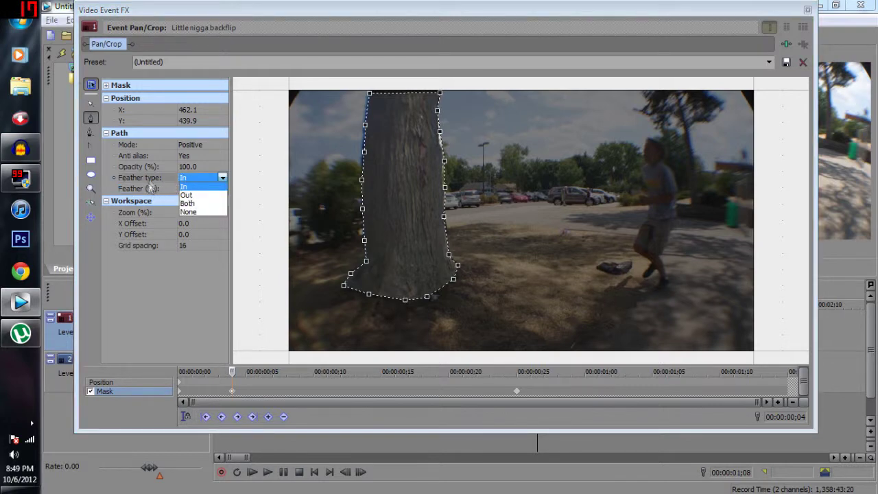
pyautogui.click(153, 178)
pyautogui.click(187, 188)
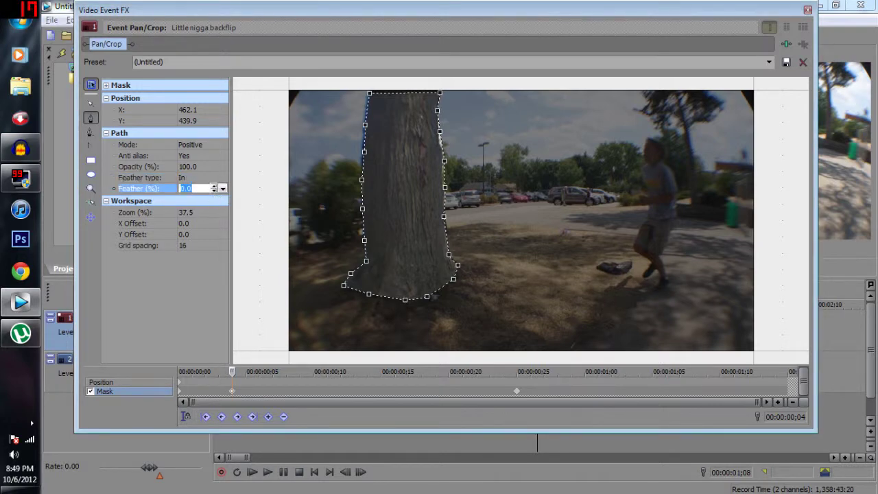
pyautogui.write('0.1')
pyautogui.press('Return')
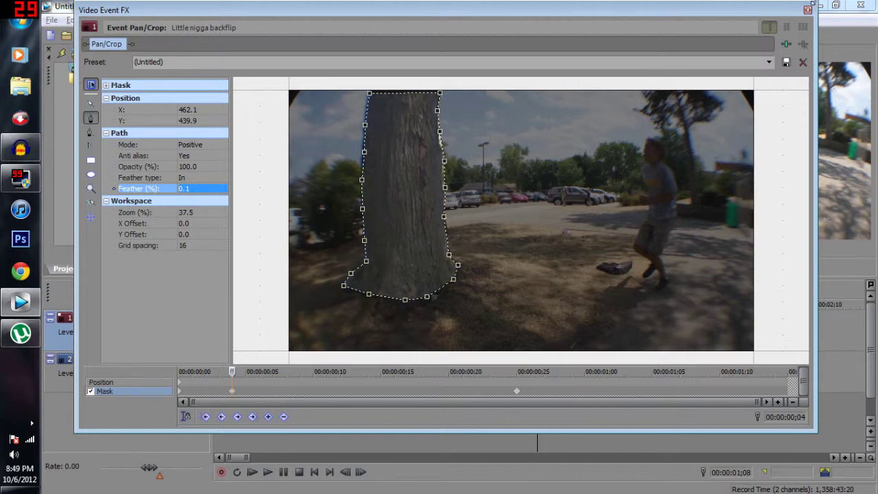
pyautogui.click(805, 12)
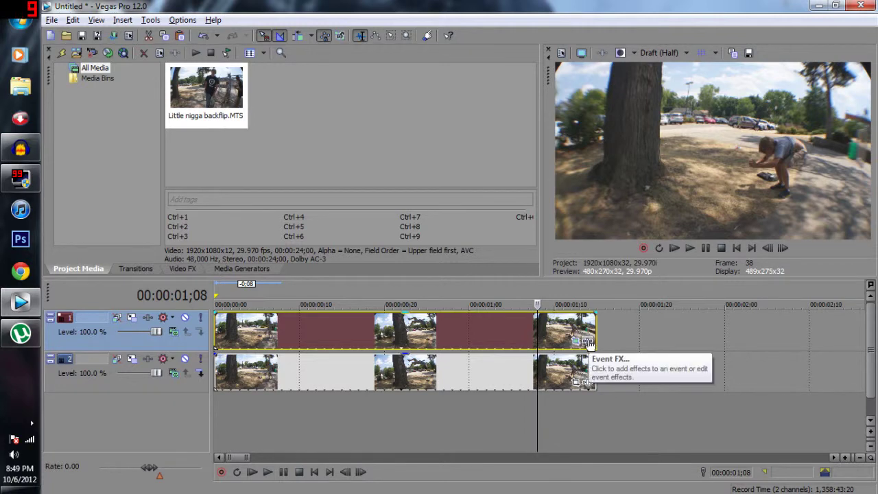
# Step: Add Sony Color Corrector to the top clip and drag its Low wheel strongly toward blue
pyautogui.click(588, 341)
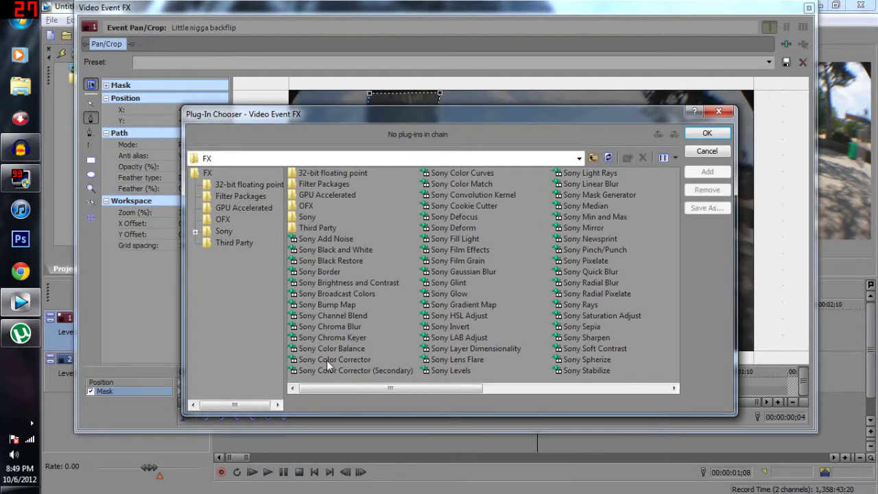
pyautogui.doubleClick(326, 358)
pyautogui.click(705, 135)
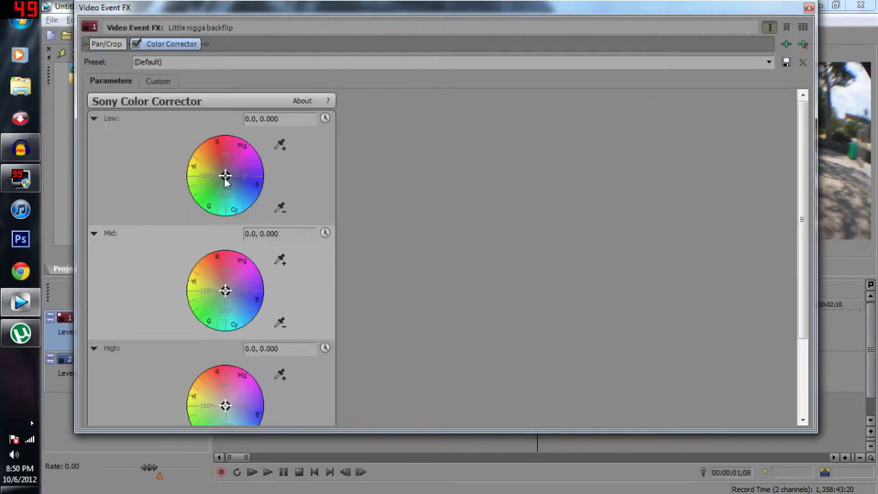
pyautogui.moveTo(225, 177); pyautogui.dragTo(273, 180)
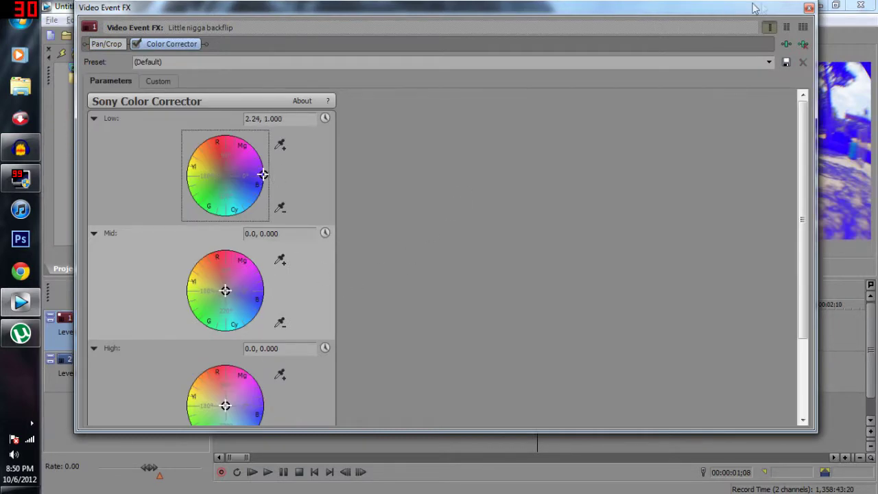
pyautogui.click(809, 7)
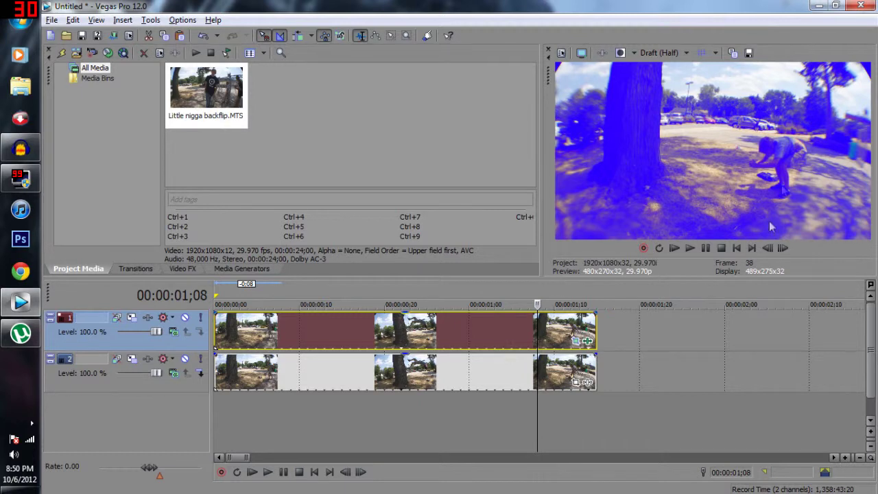
# Step: Play the blue-tinted clip and step through its opening frames to check the mask
pyautogui.click(402, 332)
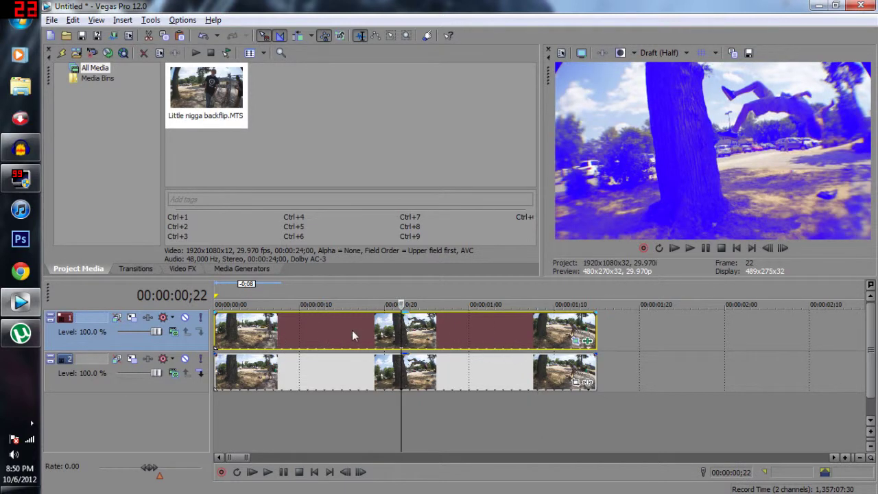
pyautogui.press('space')
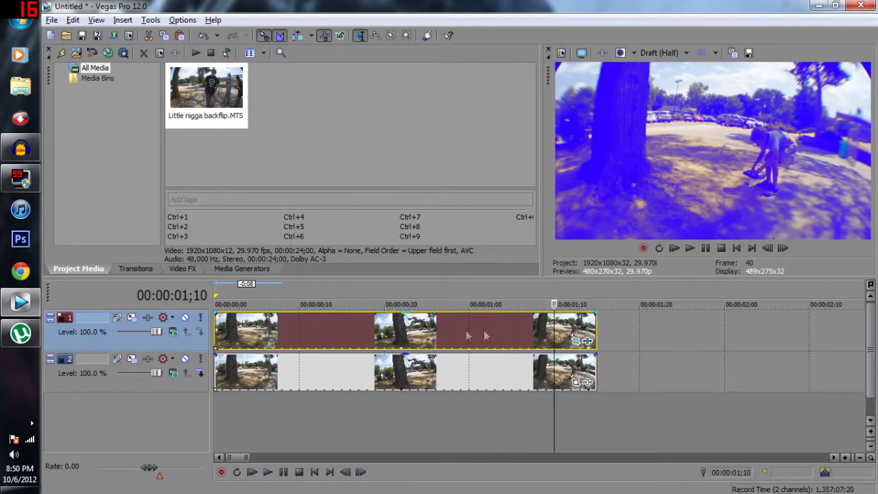
pyautogui.click(223, 332)
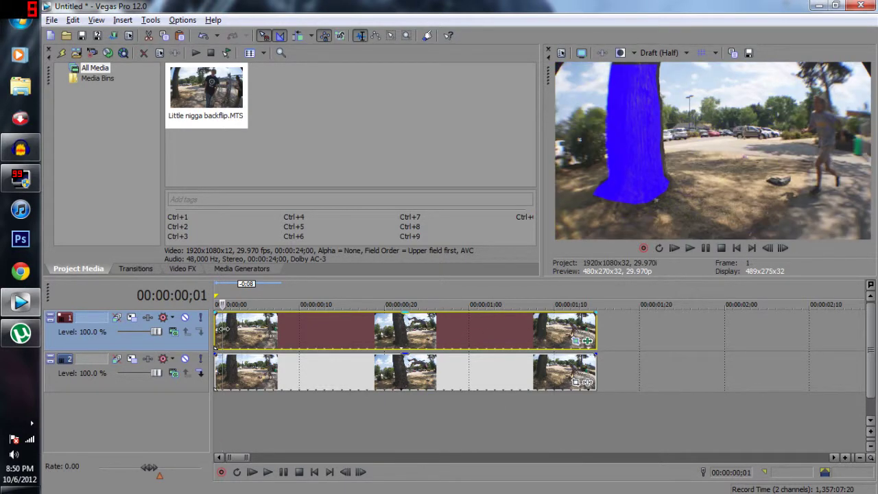
pyautogui.press('Right')
pyautogui.press('Right')
pyautogui.press('Right')
pyautogui.press('Left')
pyautogui.press('Left')
pyautogui.press('Right')
pyautogui.press('Right')
pyautogui.press('Right')
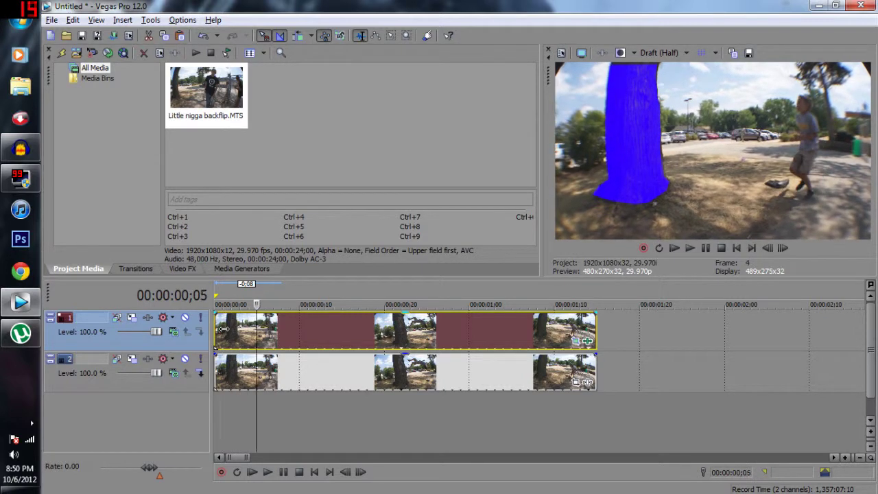
pyautogui.press('Right')
pyautogui.press('Right')
pyautogui.press('Left')
pyautogui.press('Left')
pyautogui.press('Left')
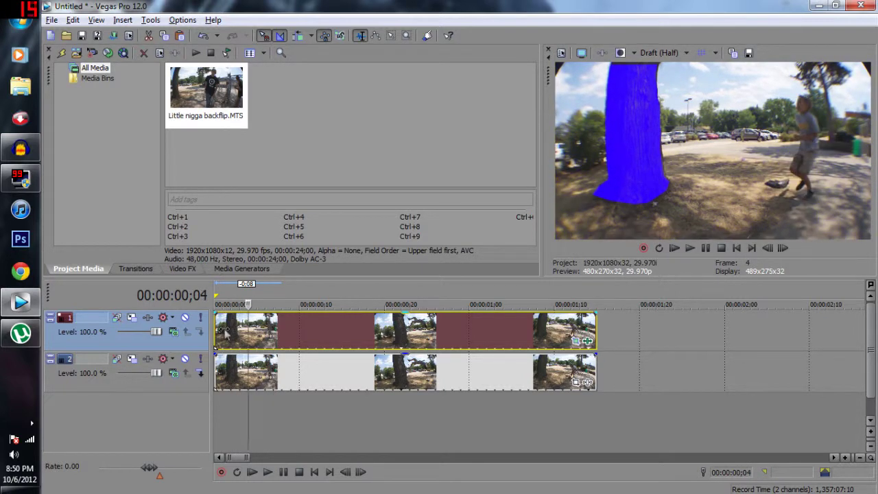
pyautogui.press('Left')
pyautogui.press('Right')
pyautogui.press('Right')
pyautogui.press('Left')
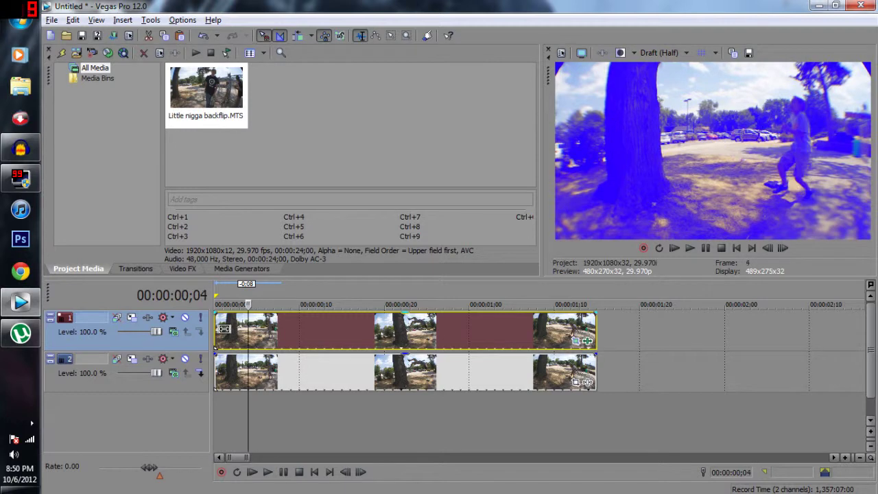
pyautogui.press('Left')
pyautogui.press('Left')
pyautogui.press('Left')
pyautogui.press('Left')
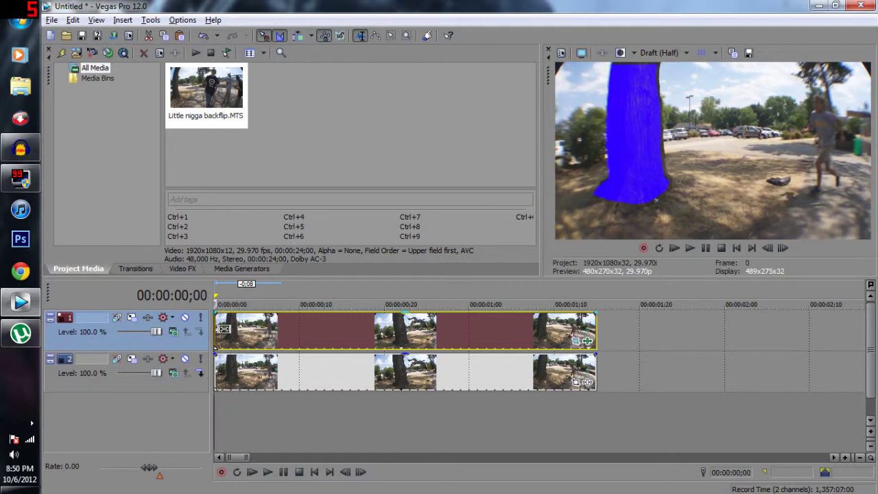
pyautogui.press('Right')
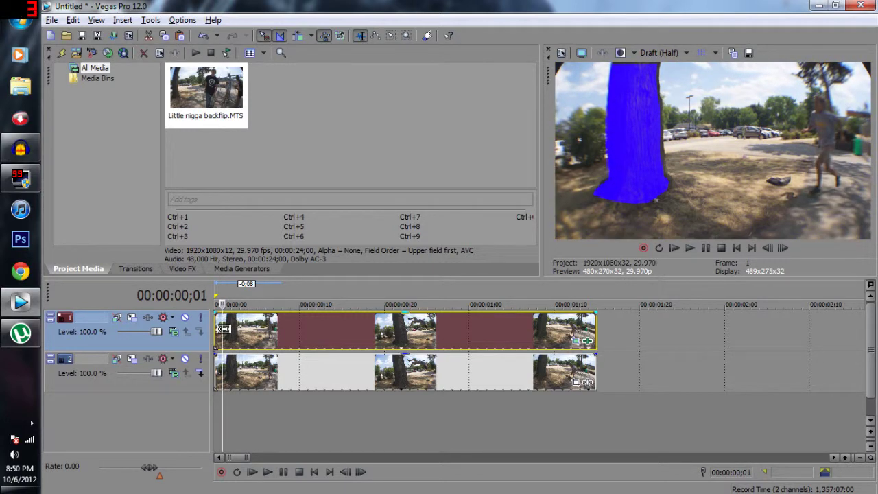
# Step: Drag both tracks' clips to start at 00;00 and preview the result from the start
pyautogui.click(218, 364)
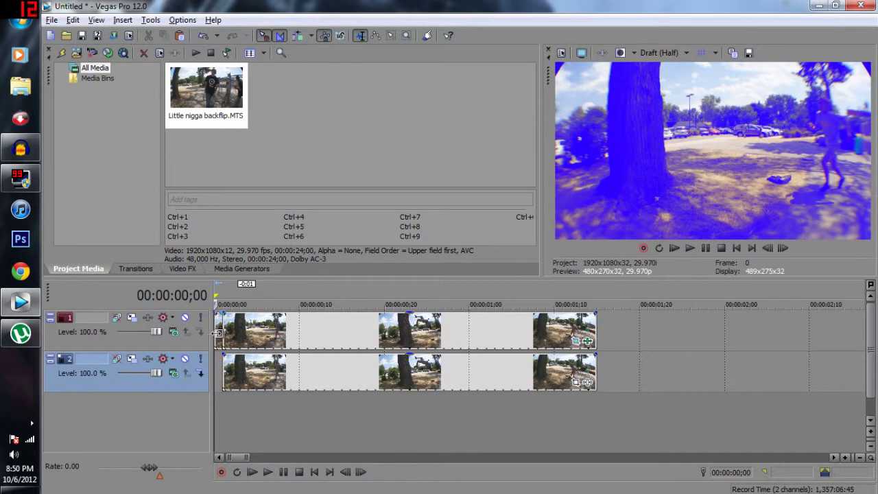
pyautogui.moveTo(217, 332); pyautogui.dragTo(208, 332)
pyautogui.click(253, 386)
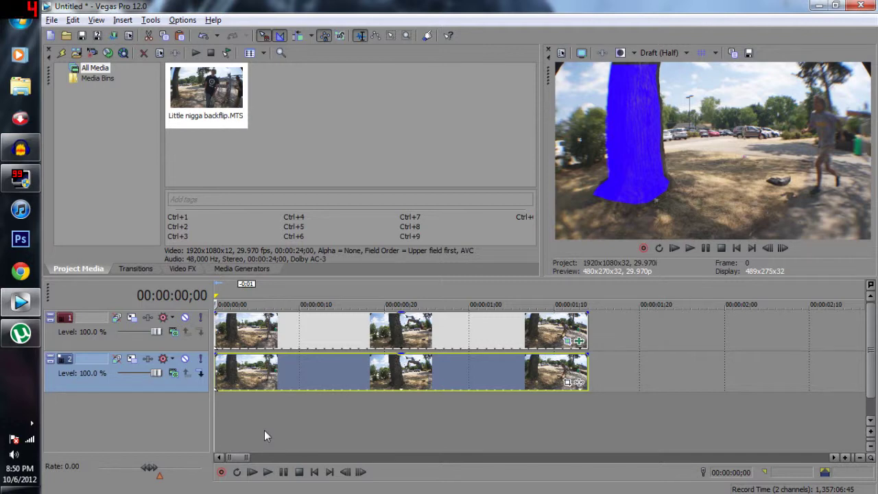
pyautogui.press('space')
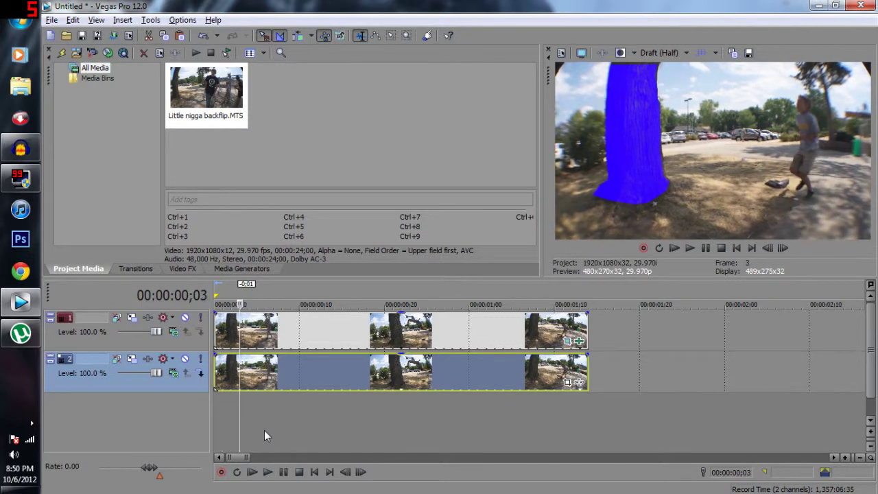
pyautogui.press('Right')
pyautogui.press('Left')
pyautogui.press('Right')
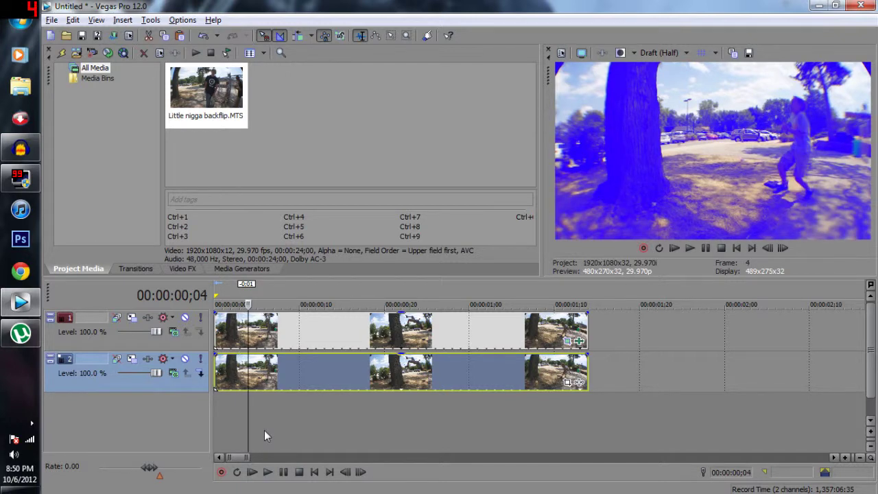
pyautogui.press('Left')
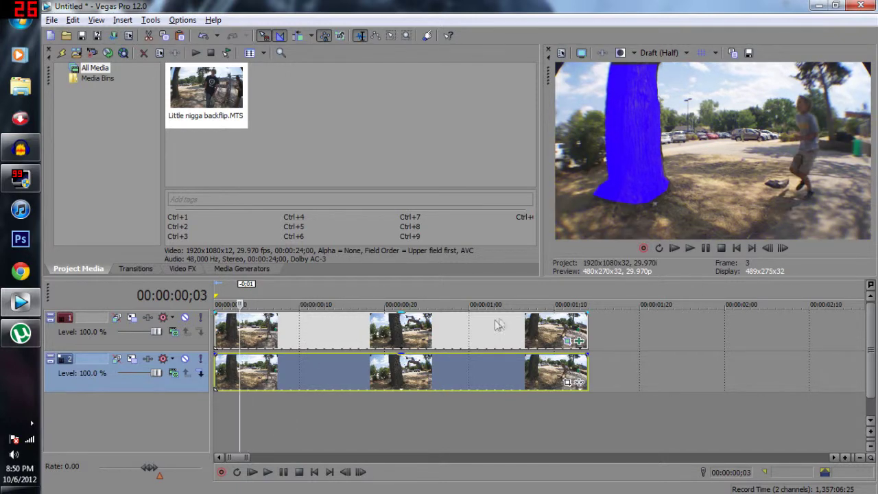
# Step: Reopen the top clip's mask settings and review frames 1 through 4
pyautogui.click(567, 341)
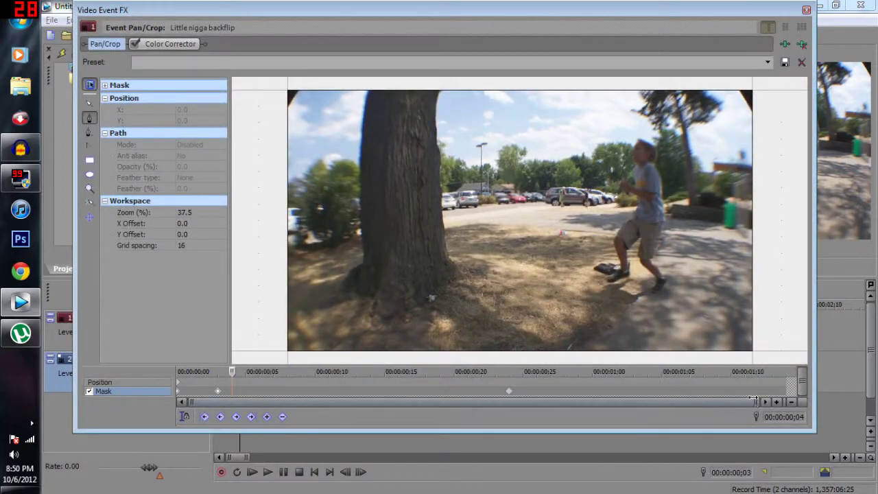
pyautogui.moveTo(752, 400); pyautogui.dragTo(345, 395)
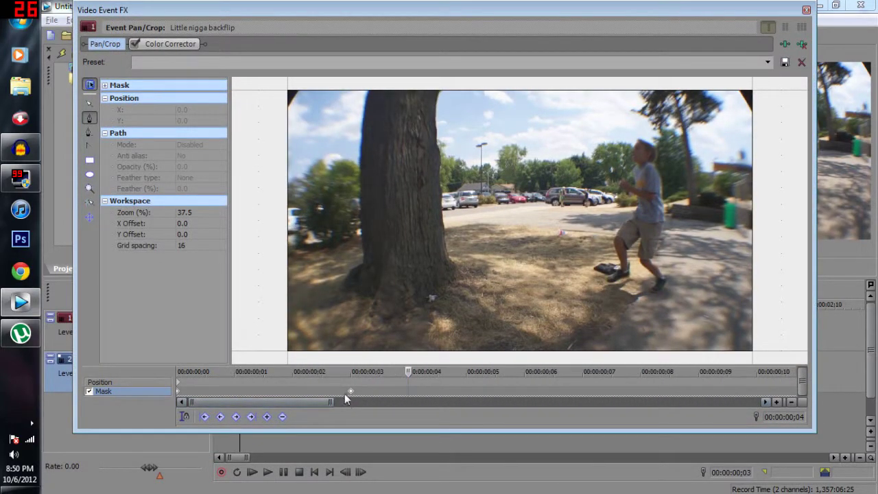
pyautogui.click(345, 393)
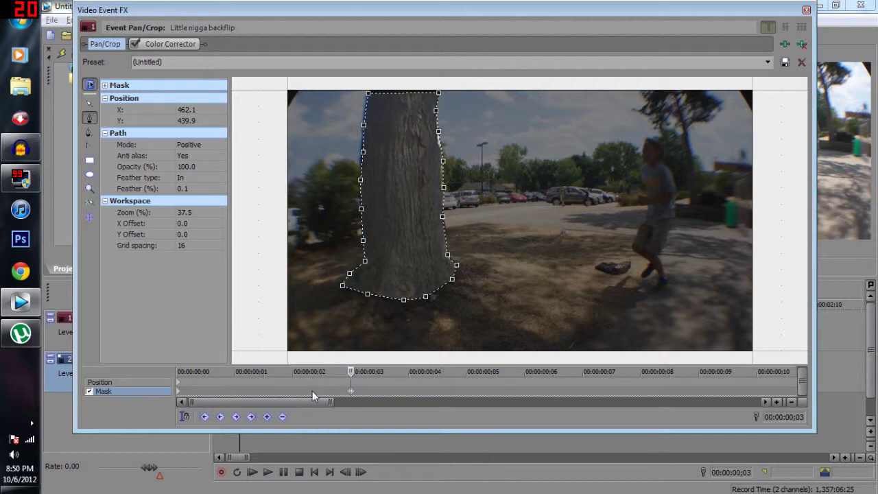
pyautogui.click(307, 392)
pyautogui.click(253, 389)
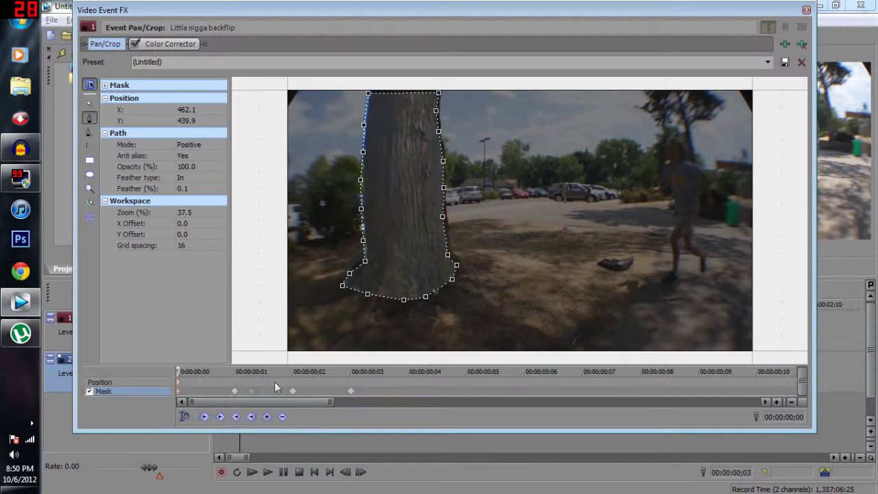
pyautogui.click(404, 395)
# Step: Add mask keyframes on frames 5 through 10, then zoom the keyframe timeline out
pyautogui.click(466, 390)
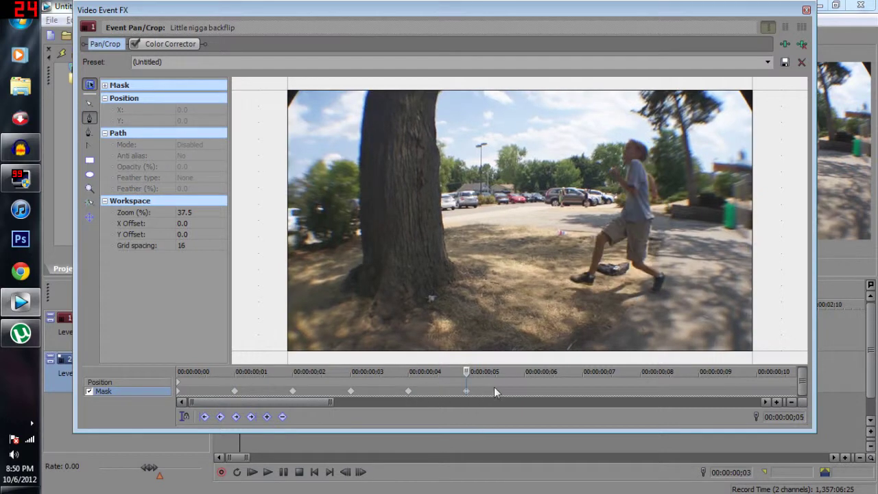
pyautogui.click(523, 388)
pyautogui.click(583, 389)
pyautogui.click(641, 389)
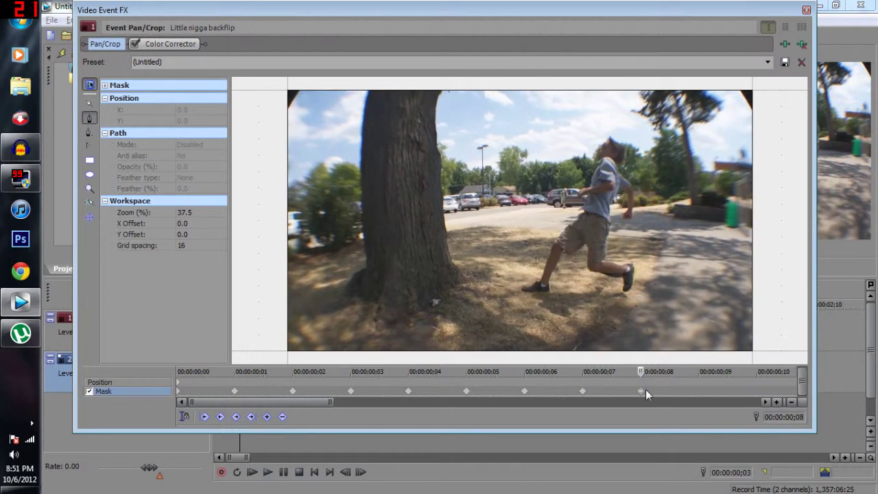
pyautogui.click(698, 389)
pyautogui.click(756, 390)
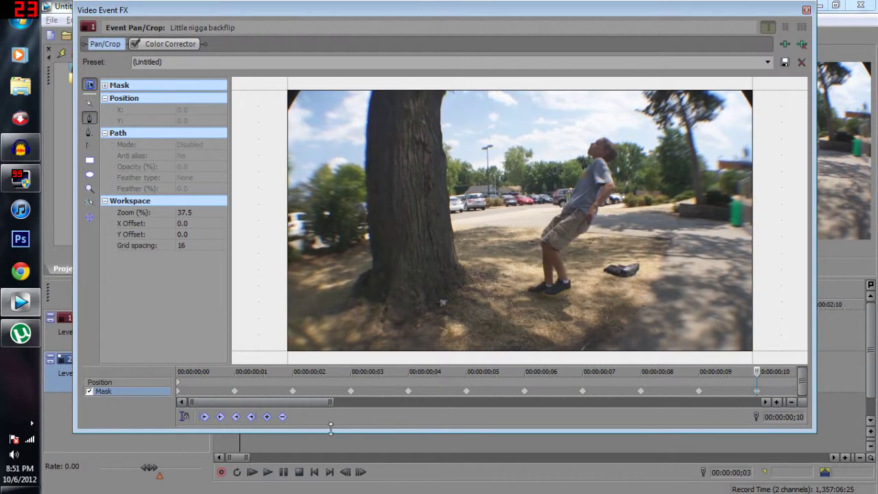
pyautogui.moveTo(333, 403); pyautogui.dragTo(755, 403)
pyautogui.click(302, 390)
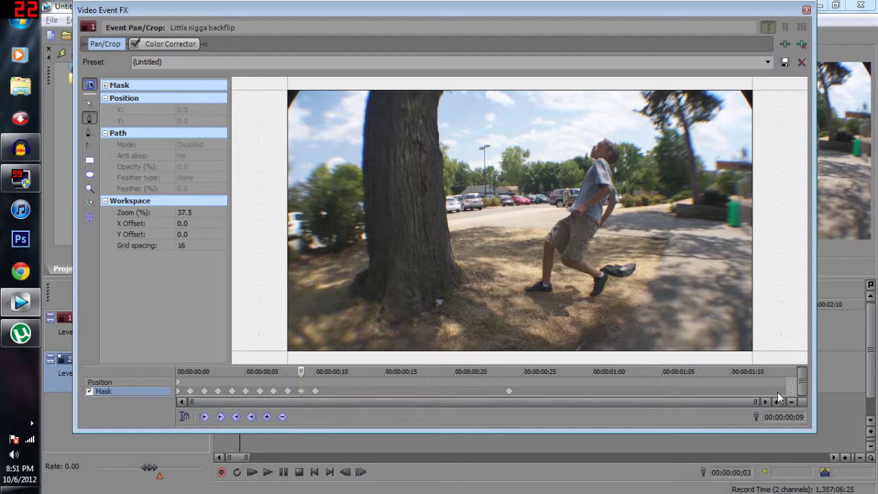
# Step: Step through mask keyframes at frames 10, 9, 7, 2, 4 and 3 to check the mask
pyautogui.click(316, 391)
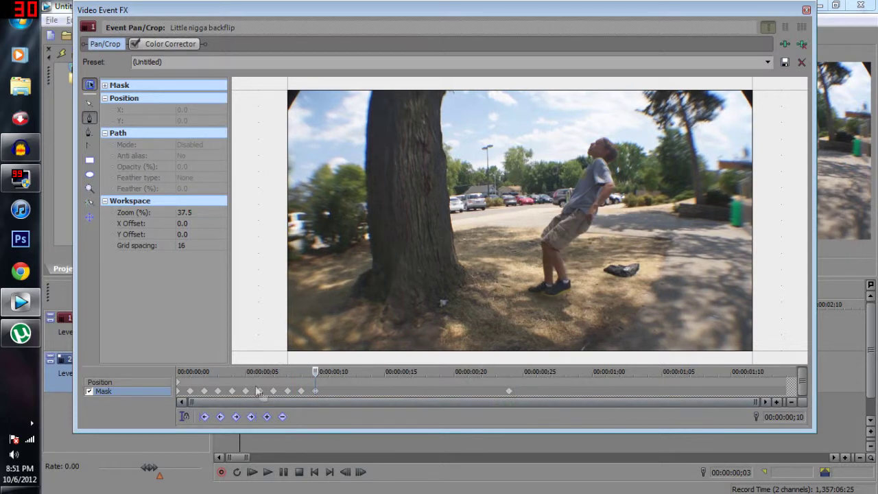
pyautogui.click(301, 391)
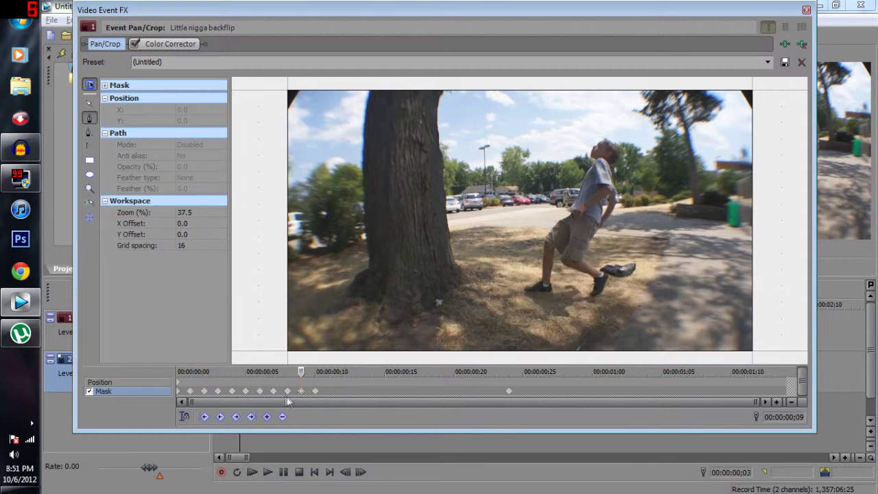
pyautogui.click(287, 391)
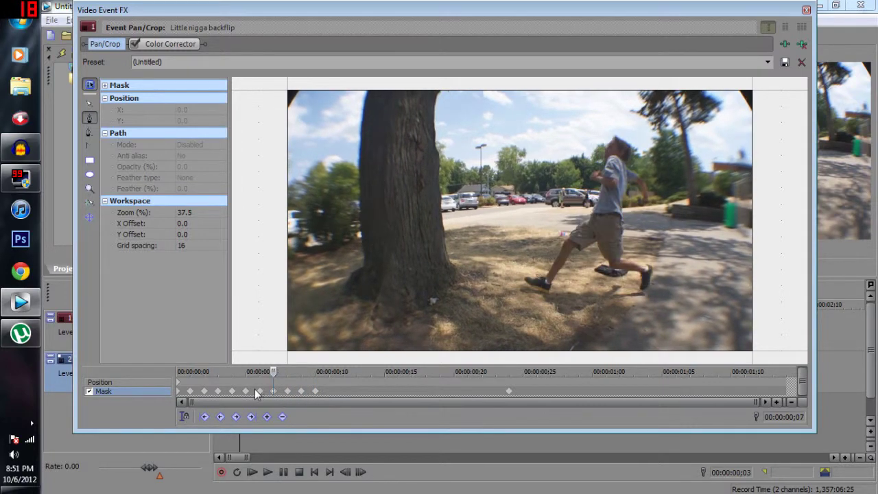
pyautogui.click(204, 391)
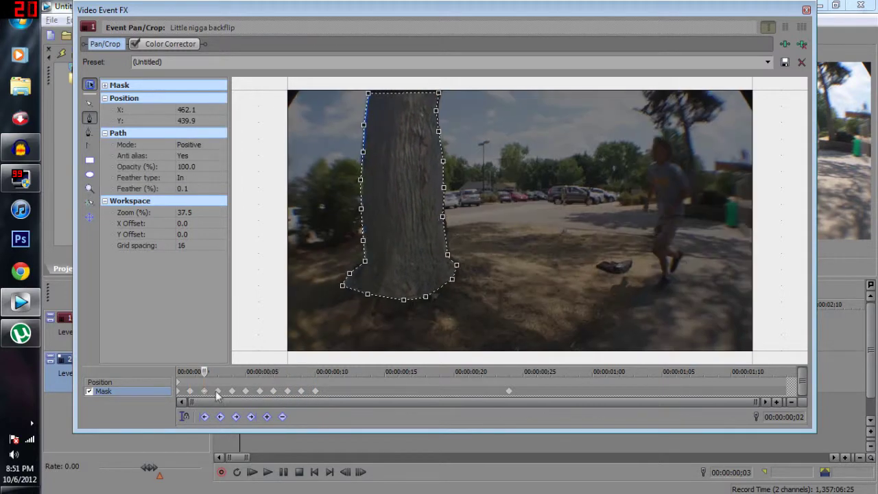
pyautogui.click(218, 391)
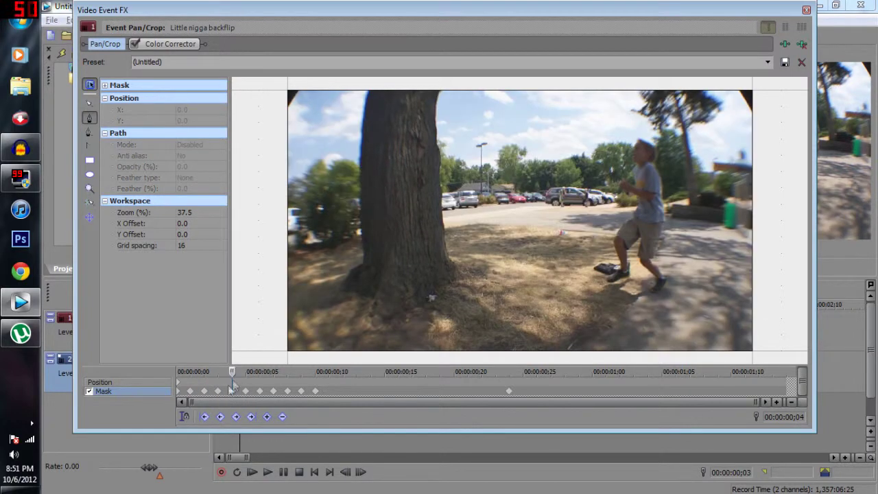
pyautogui.click(218, 392)
# Step: Recheck frames 1 to 4, confirming the mask is on through frame 3 and off at 4
pyautogui.click(192, 392)
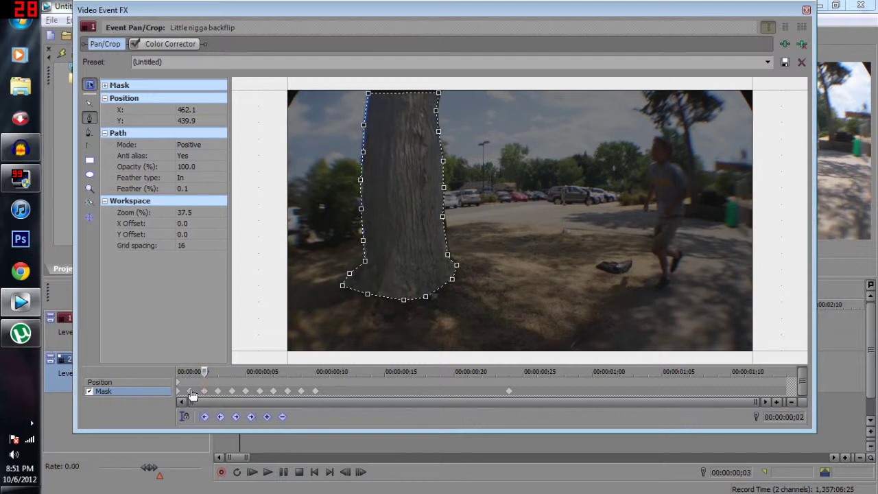
pyautogui.click(233, 391)
pyautogui.click(217, 391)
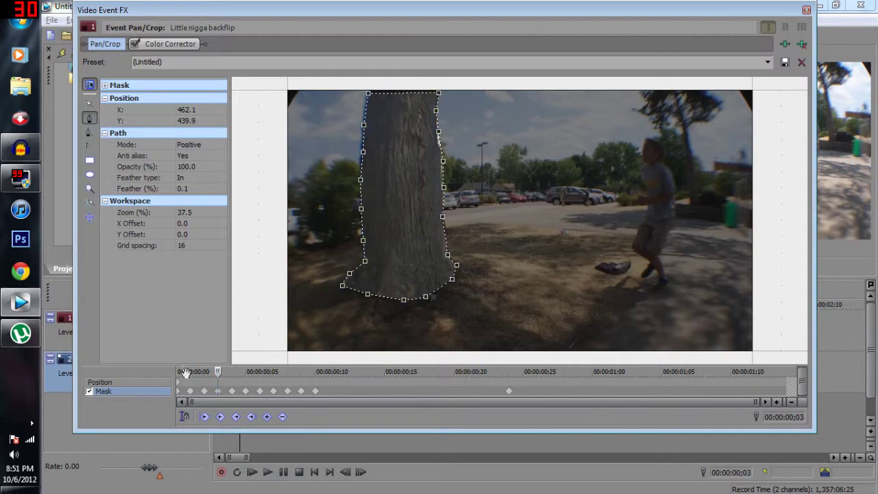
pyautogui.click(206, 391)
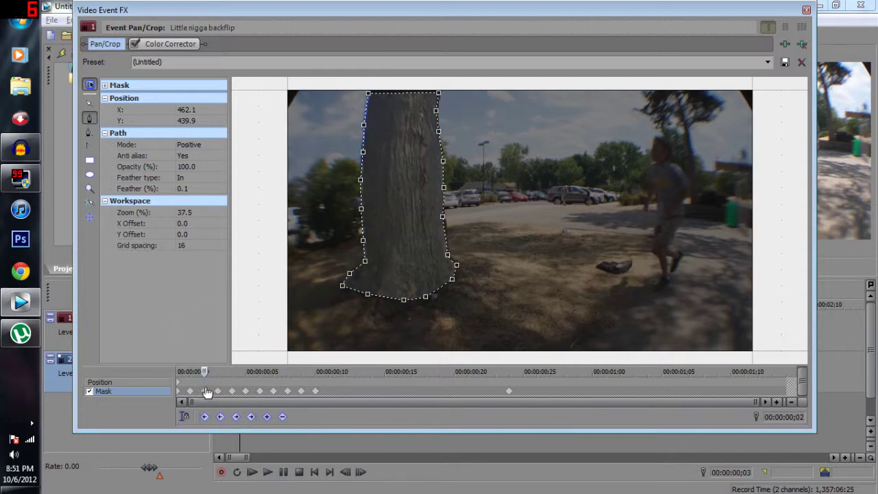
pyautogui.click(190, 392)
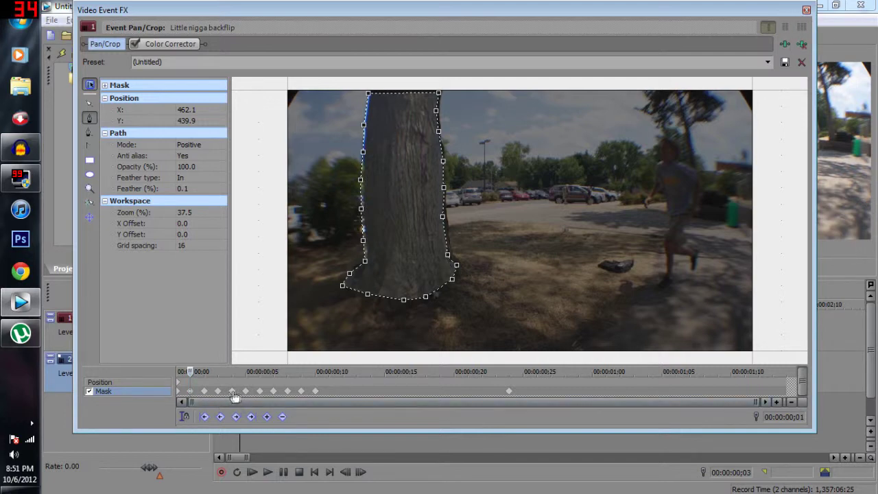
# Step: Review the unmasked footage at frames 7 and 8, then close the Video Event FX window
pyautogui.click(273, 396)
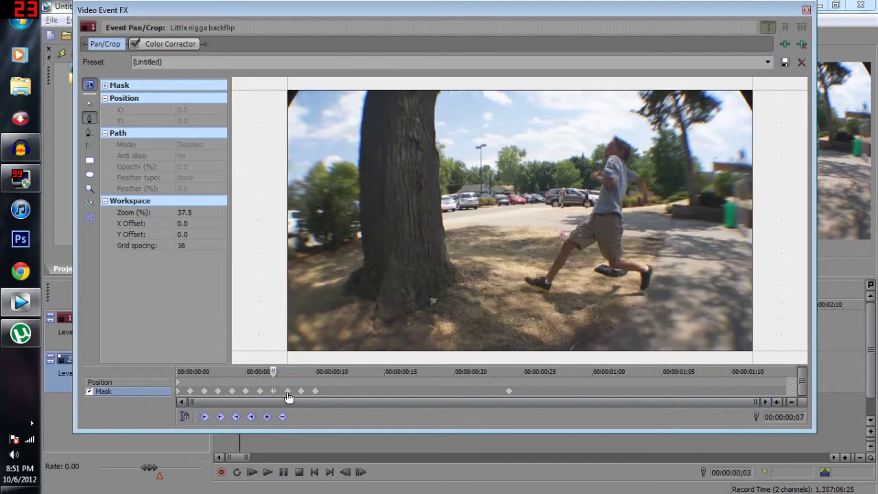
pyautogui.click(288, 394)
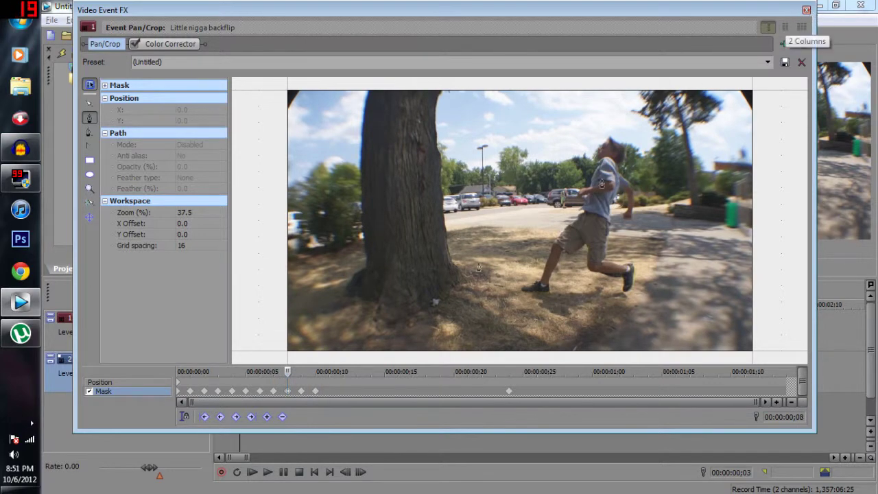
pyautogui.click(806, 9)
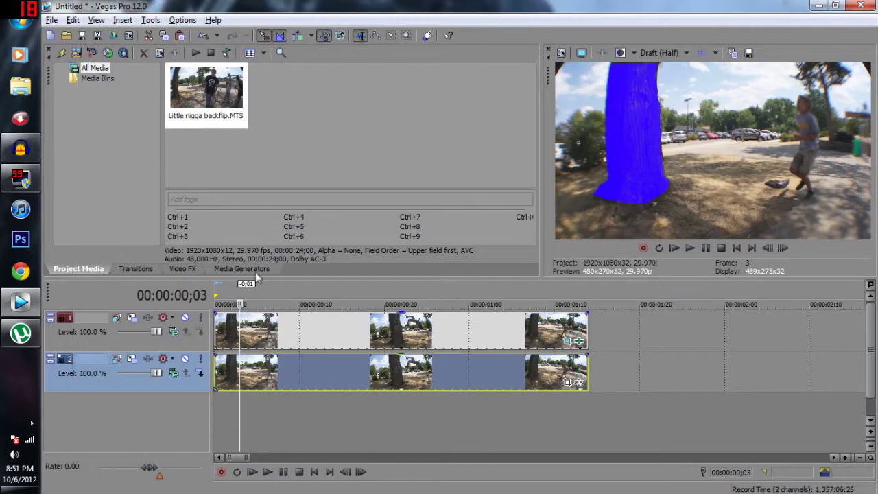
pyautogui.click(235, 339)
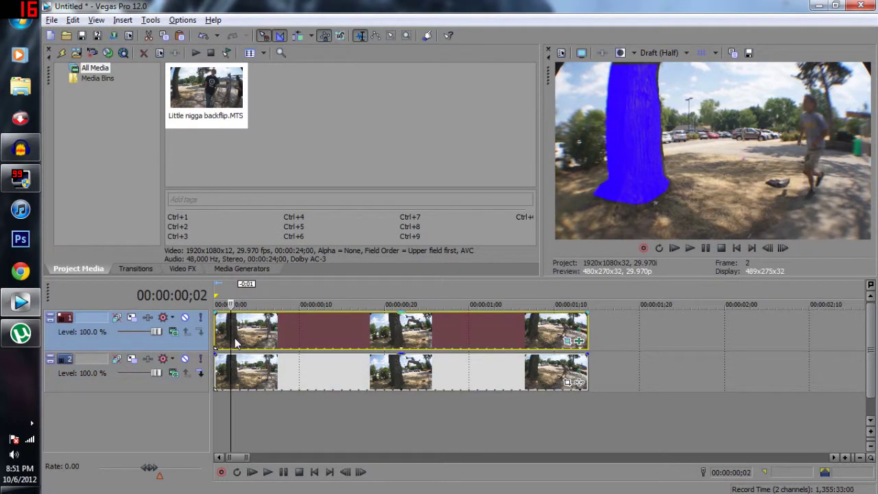
pyautogui.press('Left')
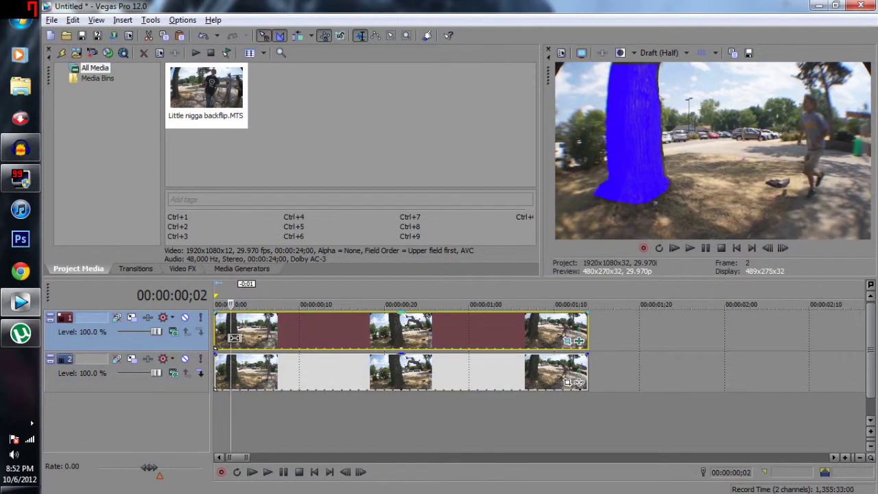
pyautogui.press('Right')
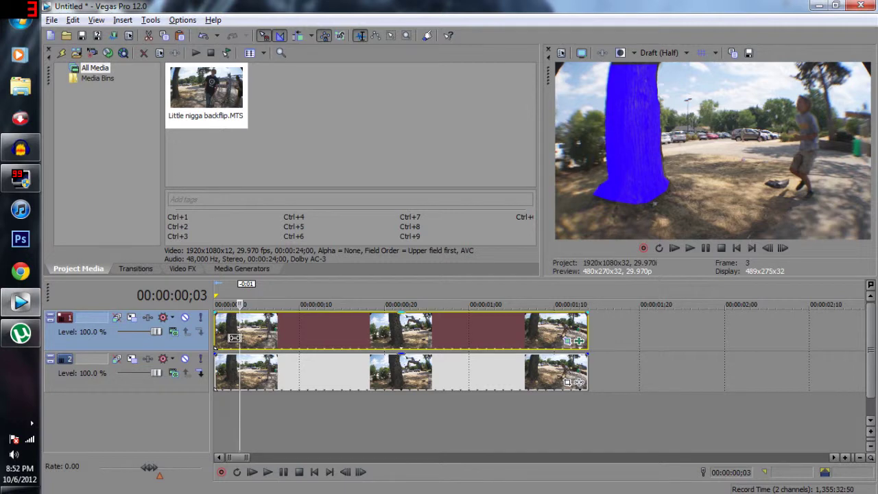